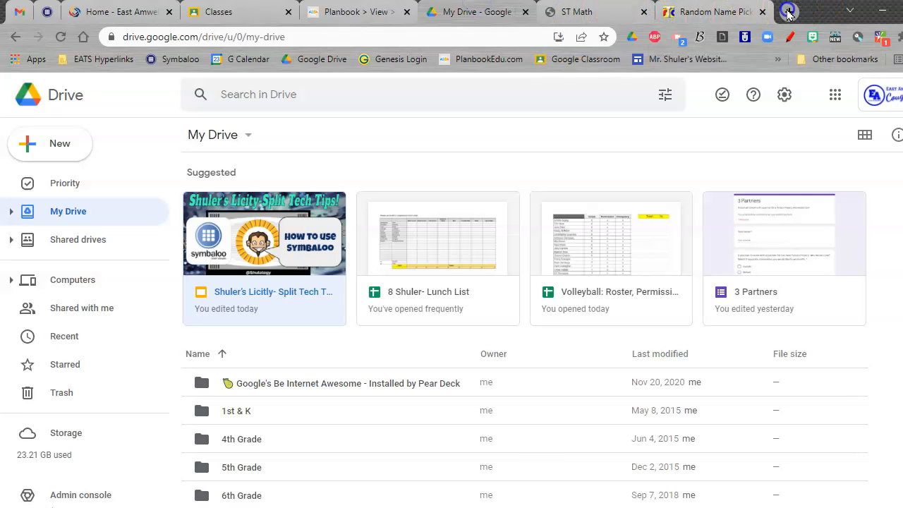
# - Open a new browser tab beside the open school site tabs
pyautogui.click(789, 12)
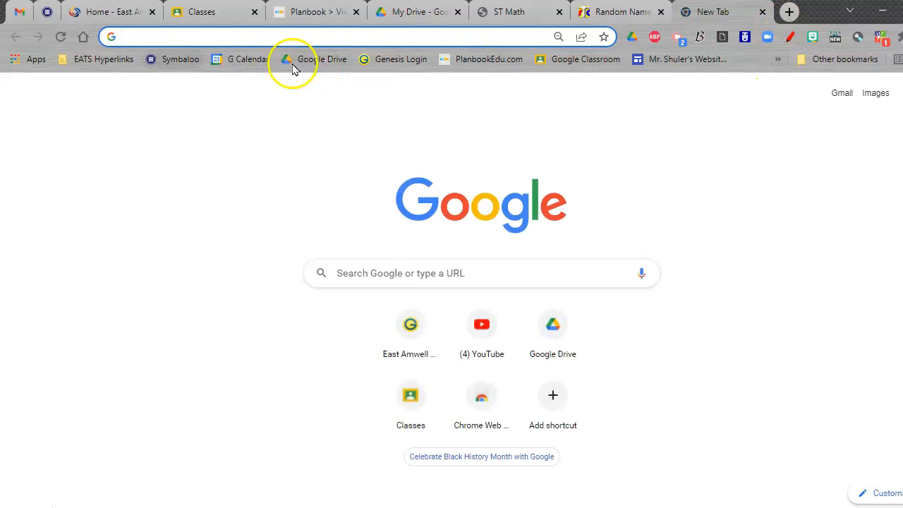
# - Open the PARCC training site bookmark and JDoodle's Python editor, then move to the East Amwell window
pyautogui.click(777, 59)
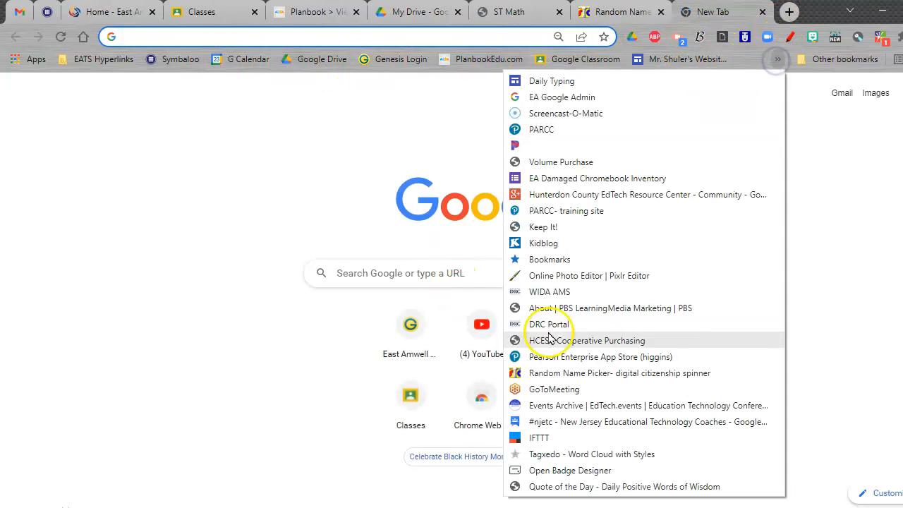
pyautogui.click(576, 213)
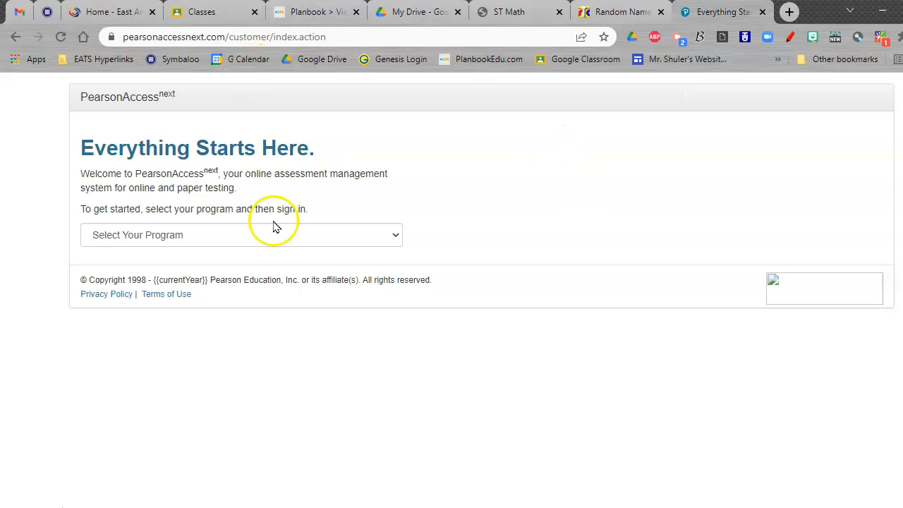
pyautogui.click(47, 11)
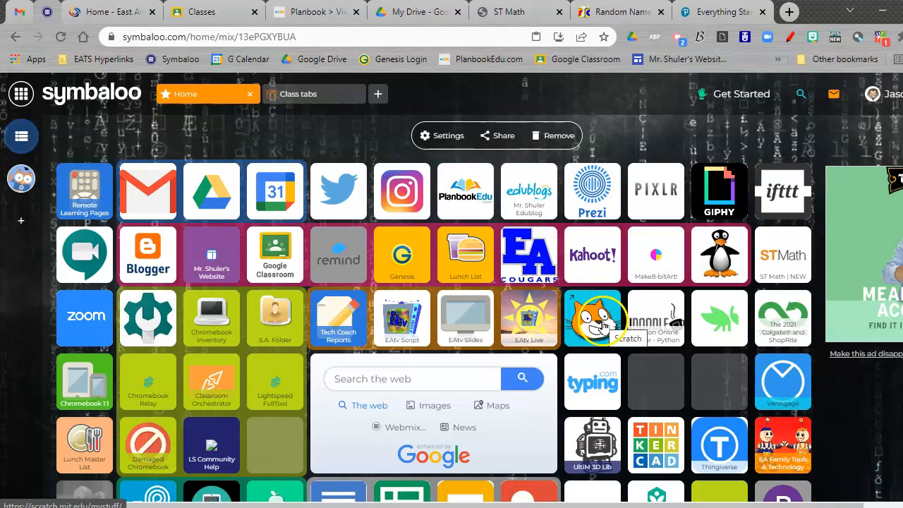
pyautogui.click(666, 319)
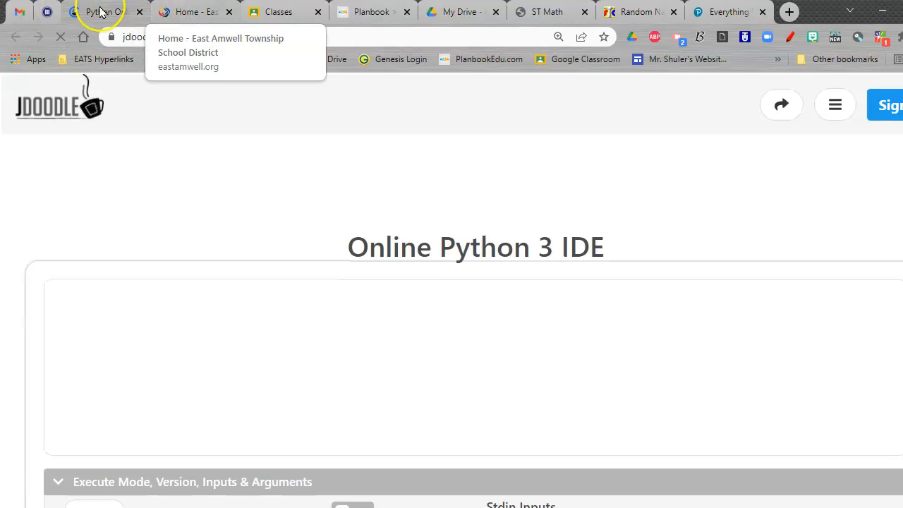
pyautogui.click(47, 13)
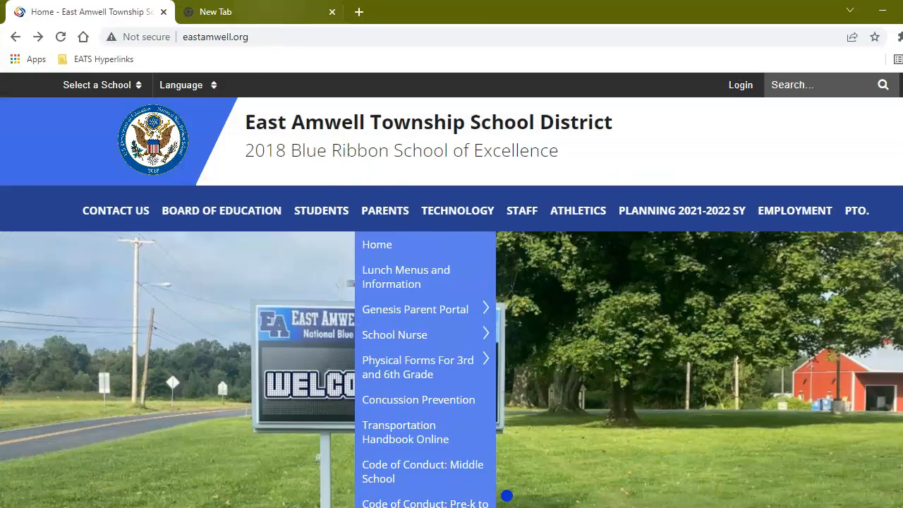
# - Load symbaloo.com in the new tab, skip the welcome tour, and go to Sign up
pyautogui.click(266, 10)
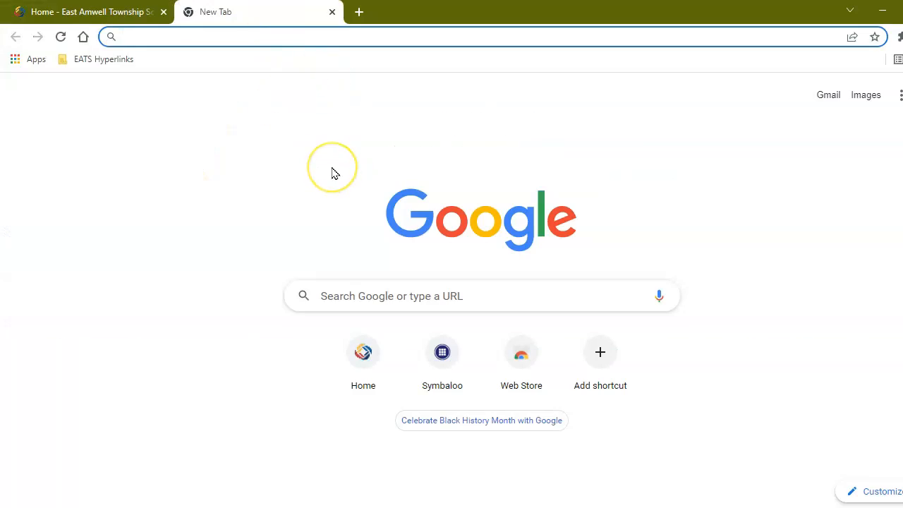
pyautogui.write('symbaloo')
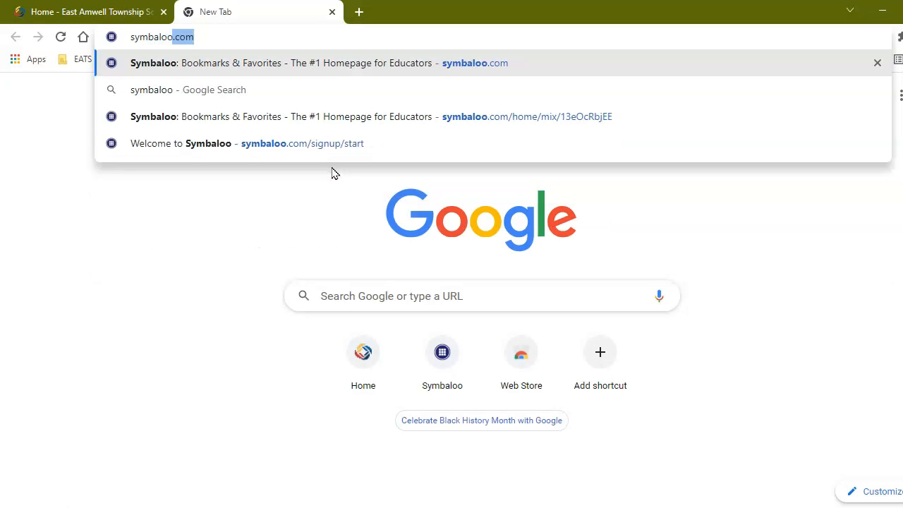
pyautogui.press('Return')
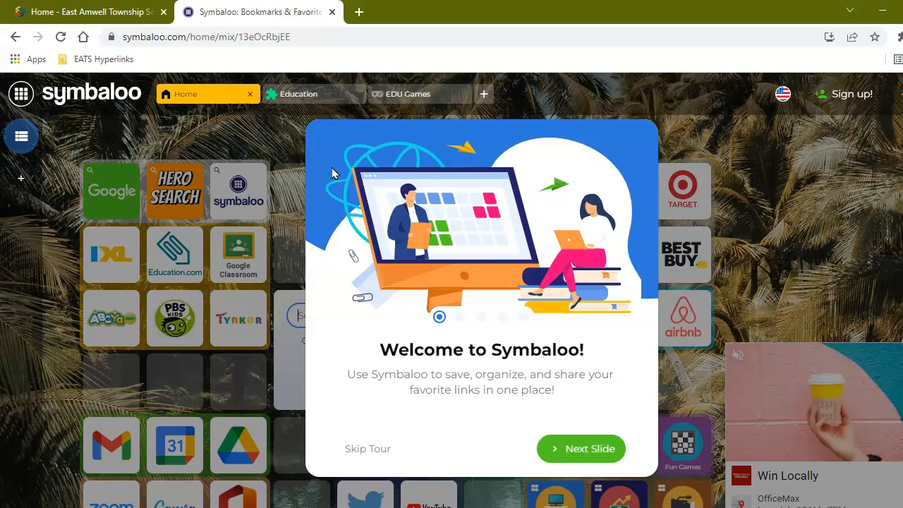
pyautogui.click(364, 446)
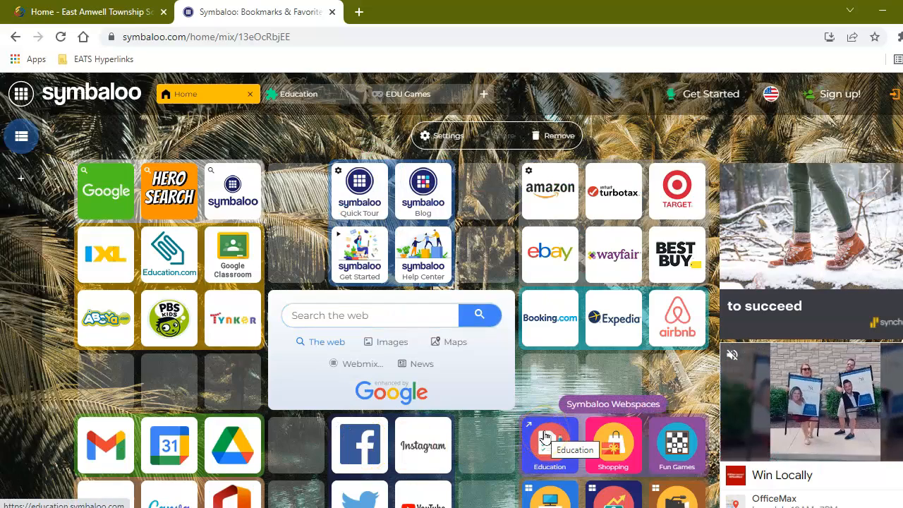
pyautogui.click(834, 97)
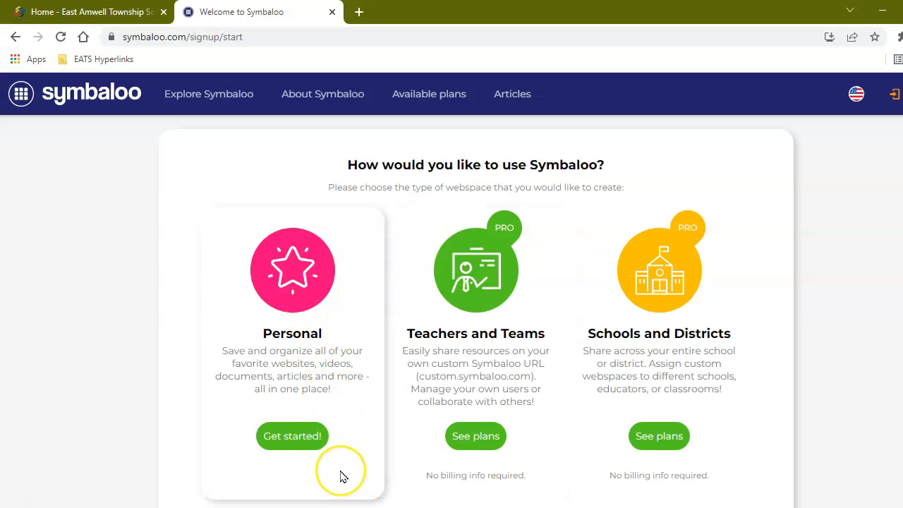
# - Create a free personal Symbaloo account with Google and choose Education as its use
pyautogui.click(296, 437)
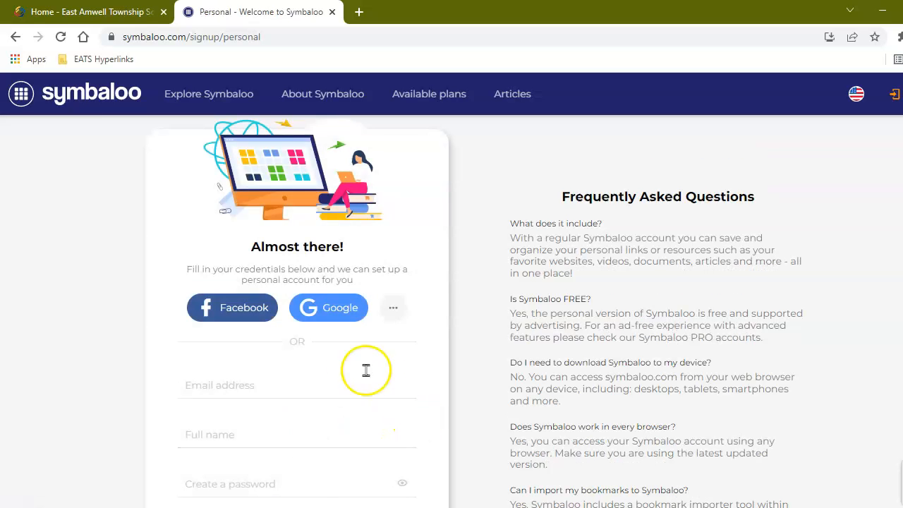
pyautogui.scroll(-1, 296, 395)
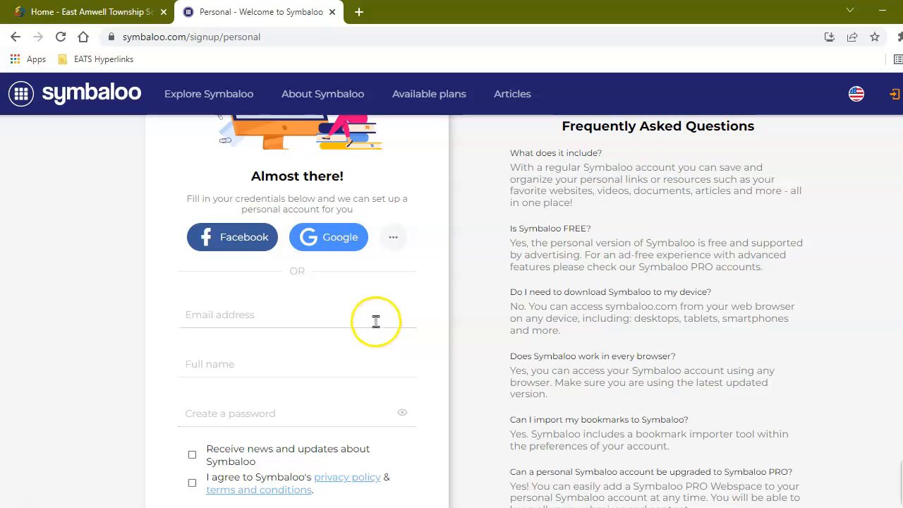
pyautogui.click(333, 245)
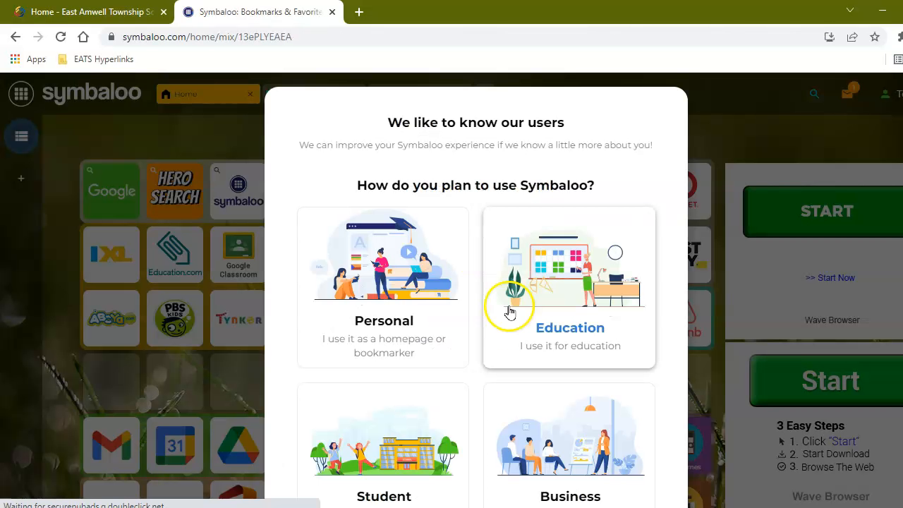
pyautogui.scroll(-1, 608, 302)
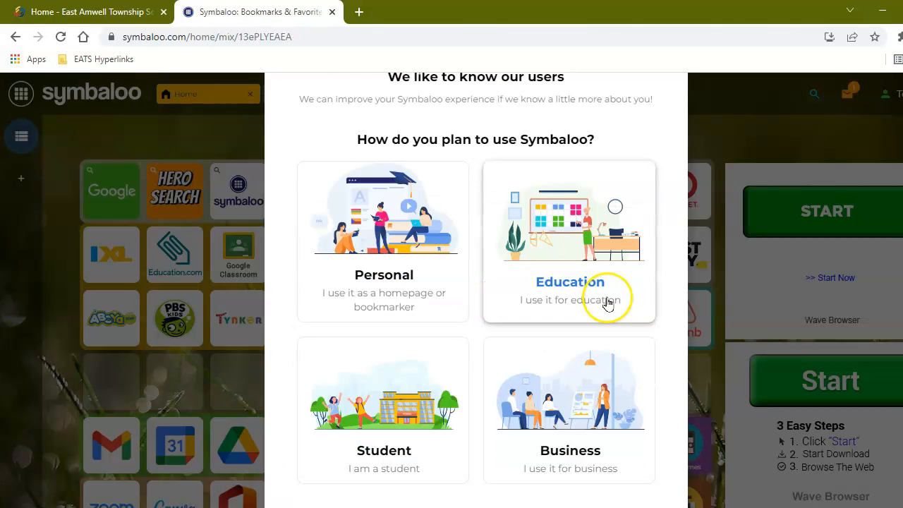
pyautogui.click(606, 302)
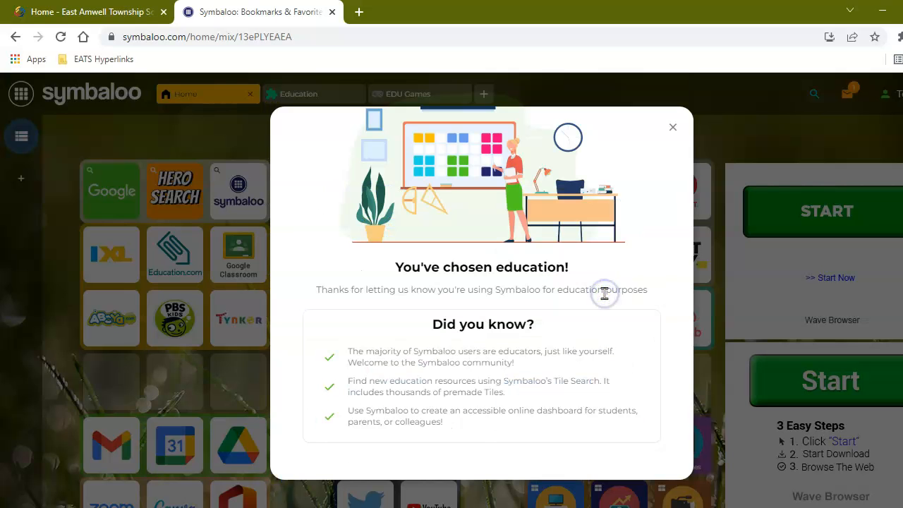
pyautogui.click(673, 127)
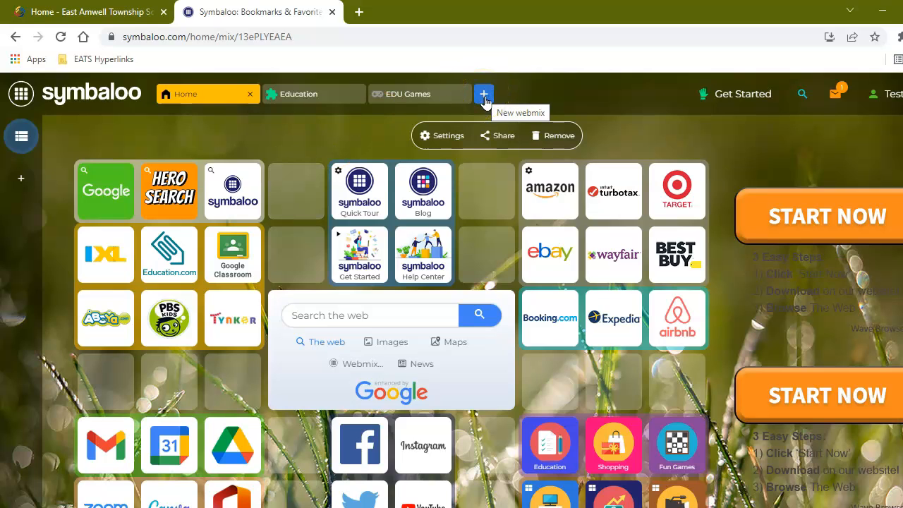
# - Add a new empty webmix named 'My Sites'
pyautogui.click(484, 95)
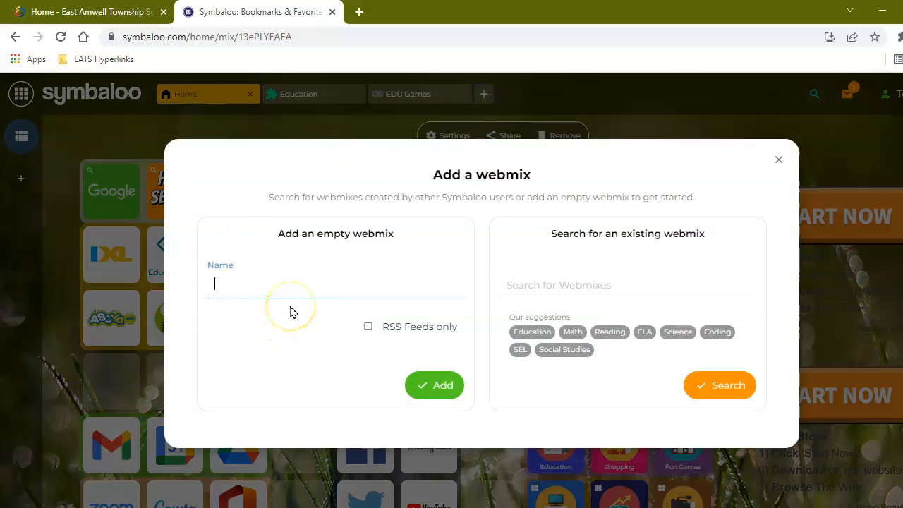
pyautogui.write('My Sites')
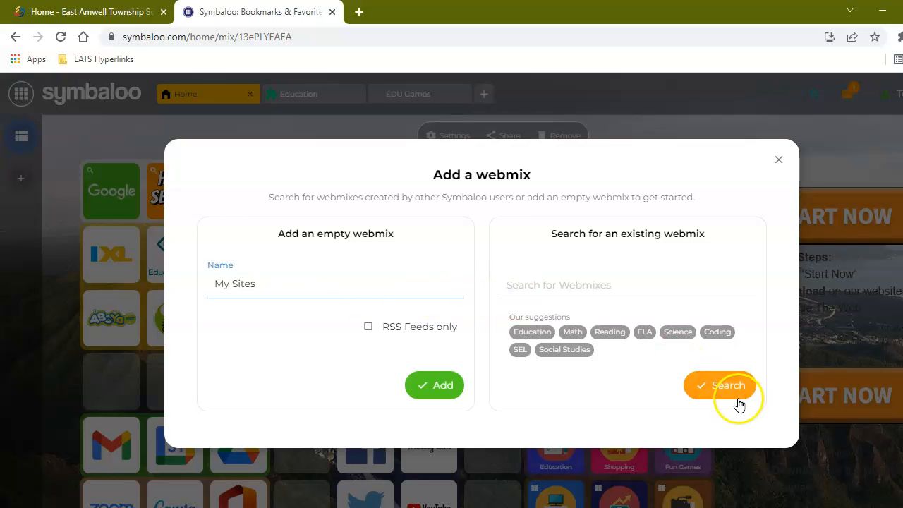
pyautogui.click(447, 387)
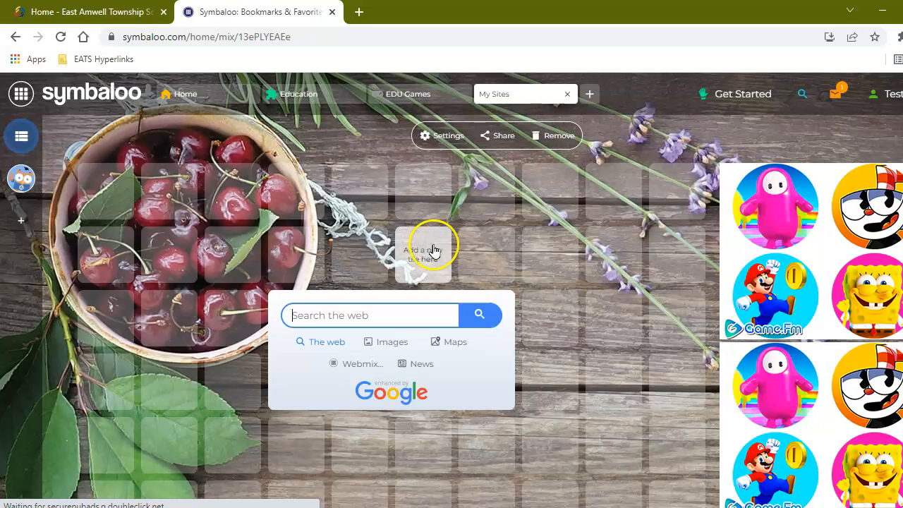
# - Add a Gmail tile from the tile library to an empty My Sites slot
pyautogui.click(366, 198)
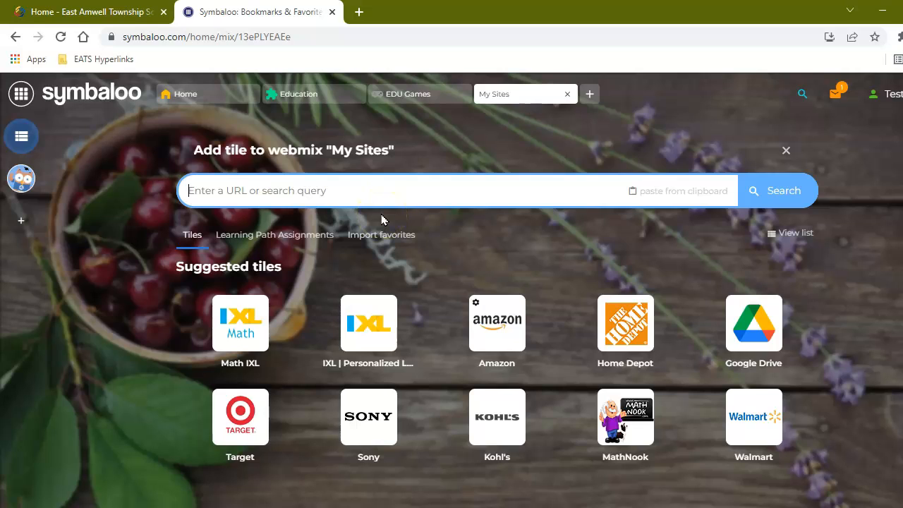
pyautogui.write('gmail')
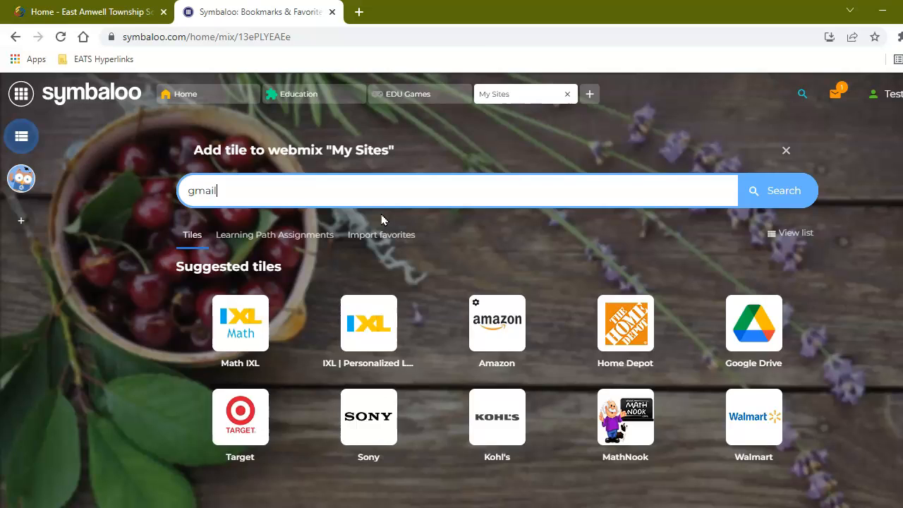
pyautogui.press('Return')
pyautogui.click(258, 332)
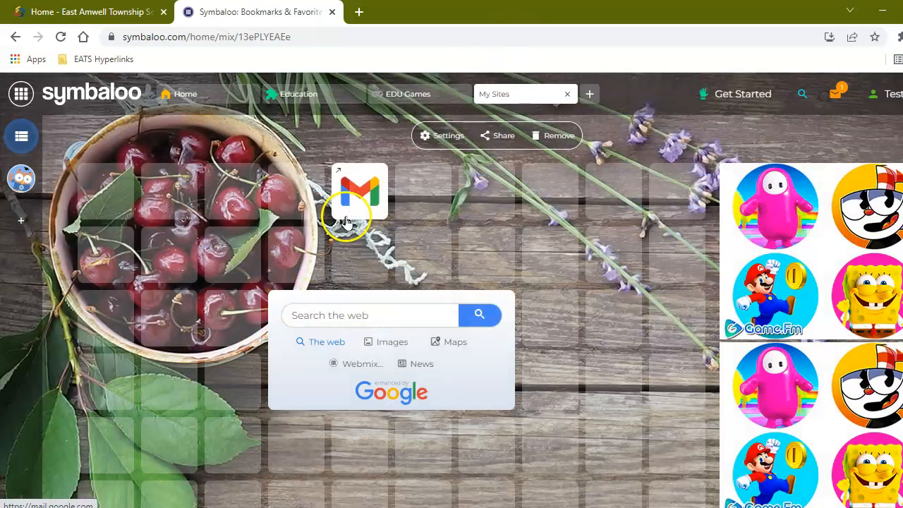
# - Add a Google Drive tile to My Sites and open Drive from it
pyautogui.click(413, 197)
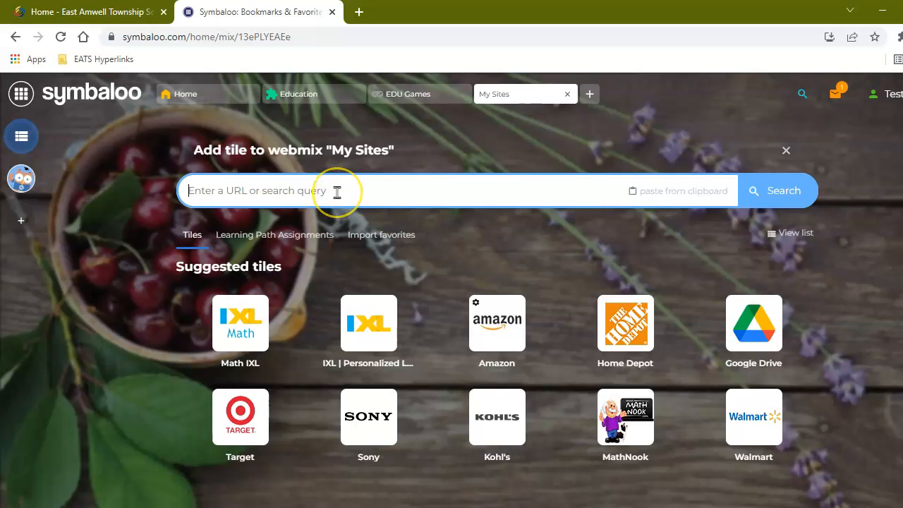
pyautogui.write('google drive')
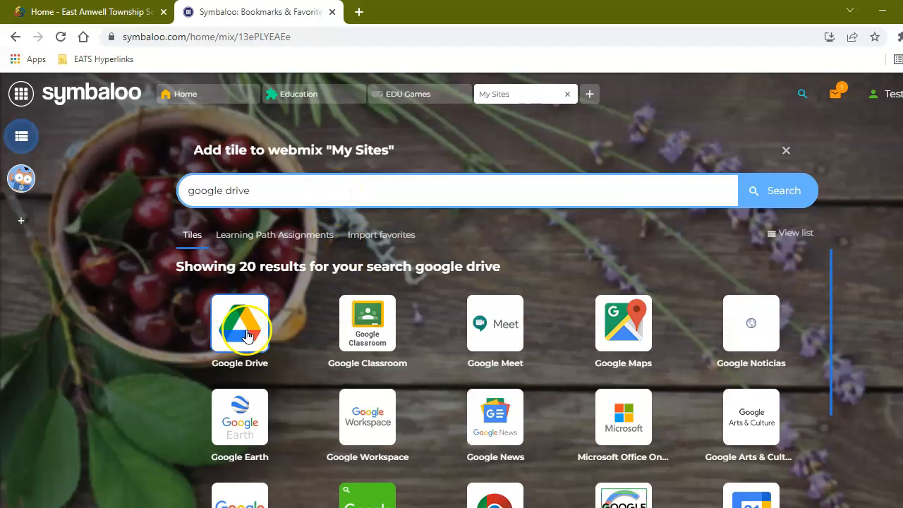
pyautogui.click(246, 336)
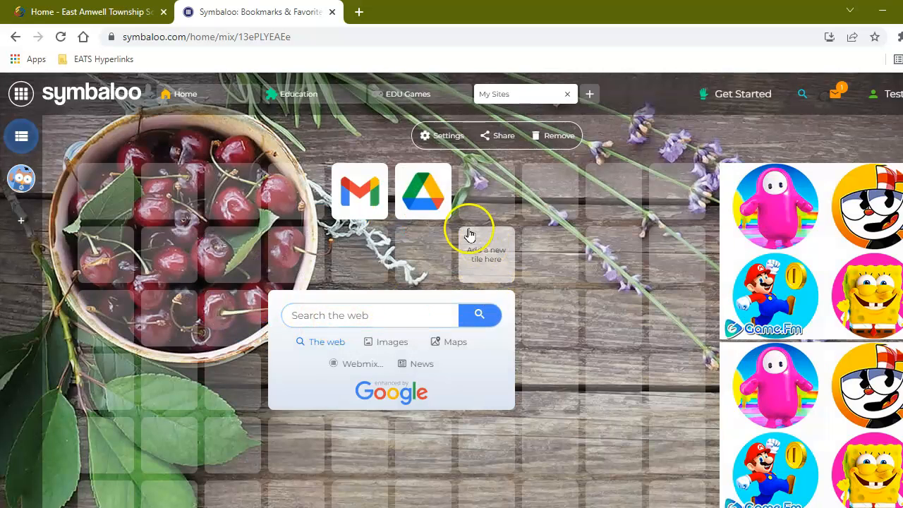
pyautogui.click(428, 203)
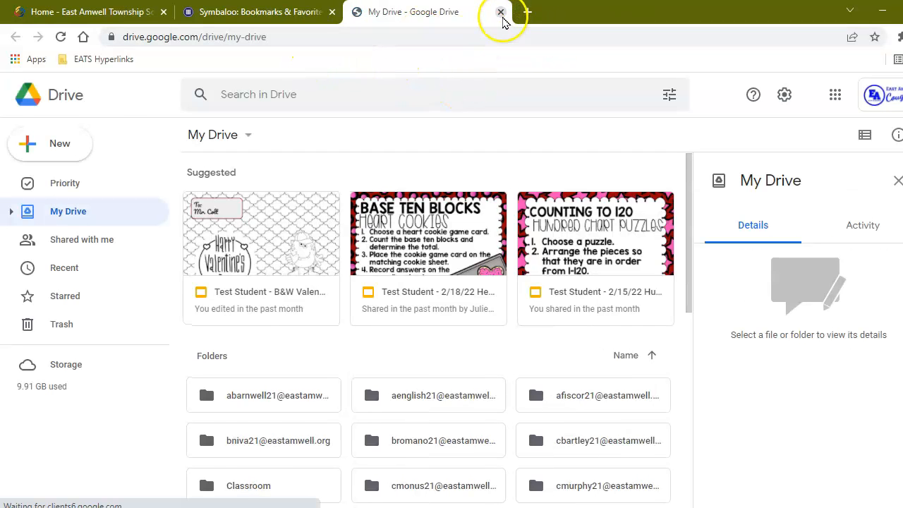
# - Close the Drive tab, copy the East Amwell district site's address, and return to Symbaloo
pyautogui.click(502, 16)
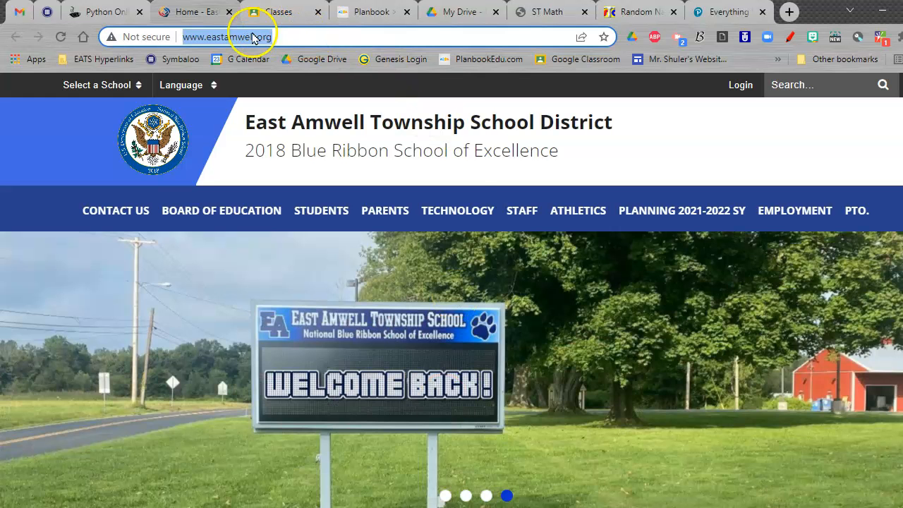
pyautogui.rightClick(253, 37)
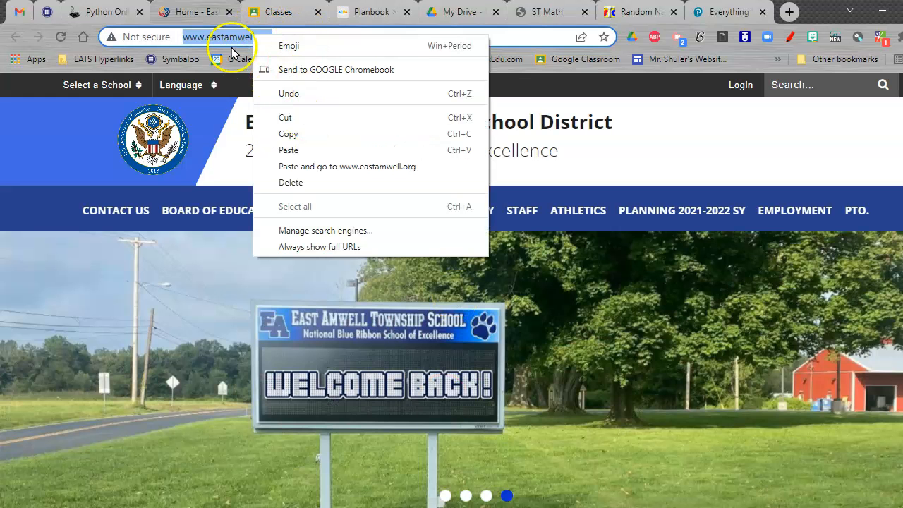
pyautogui.click(288, 133)
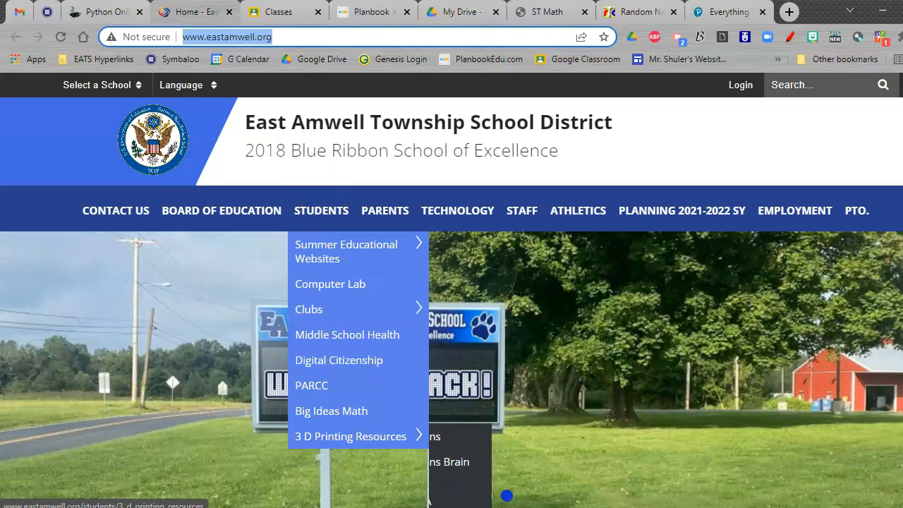
pyautogui.moveTo(352, 436)
pyautogui.click(765, 507)
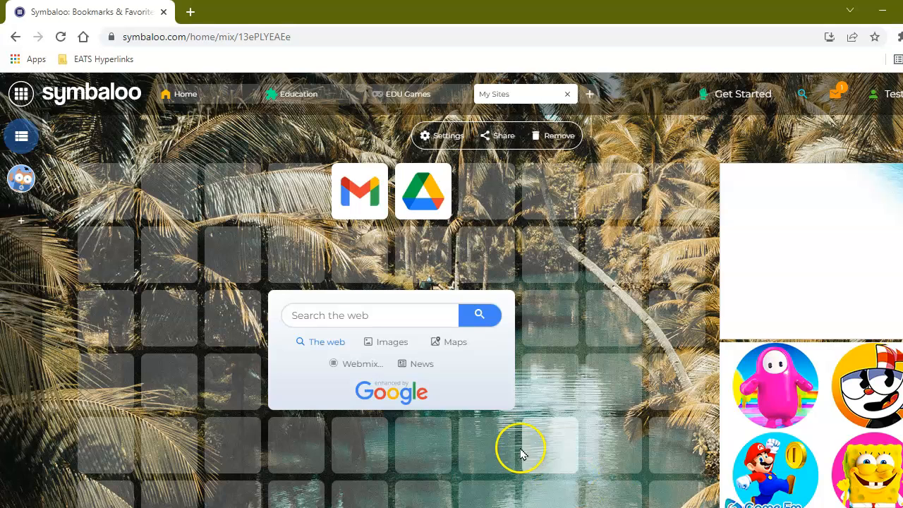
pyautogui.click(493, 194)
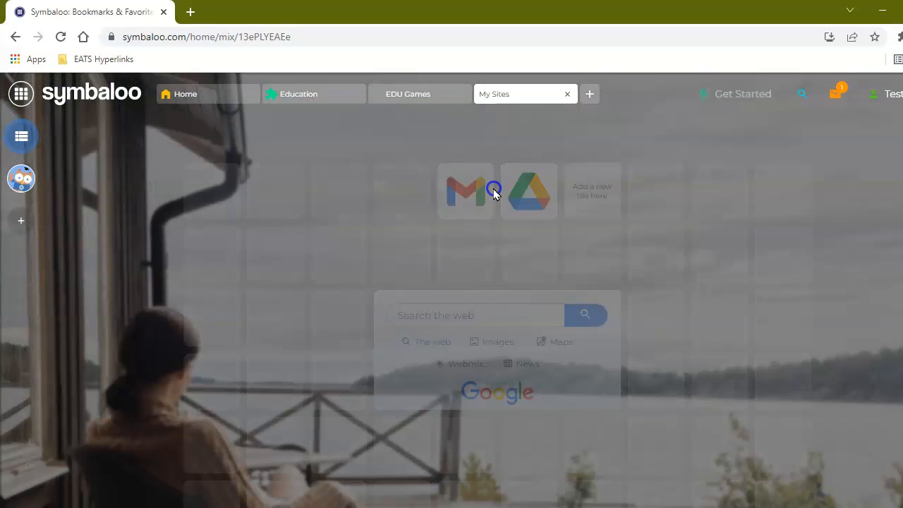
pyautogui.click(265, 194)
pyautogui.rightClick(265, 194)
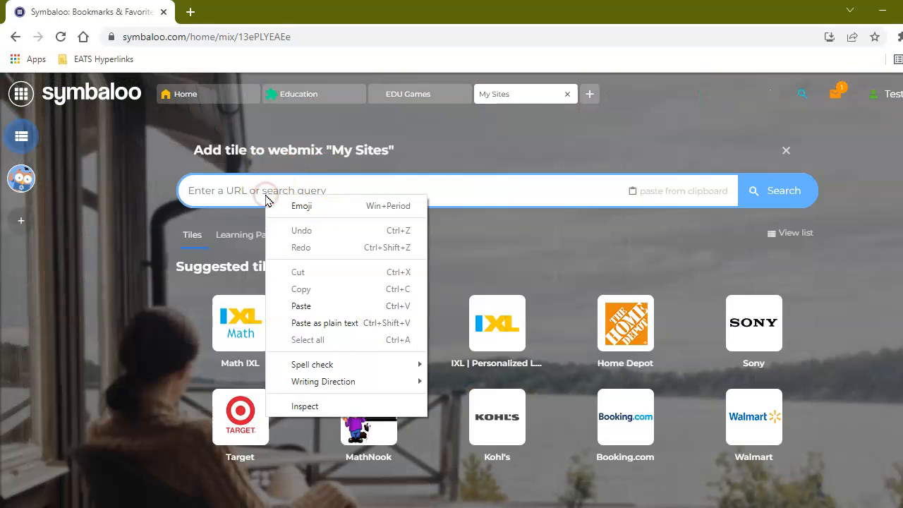
pyautogui.click(300, 306)
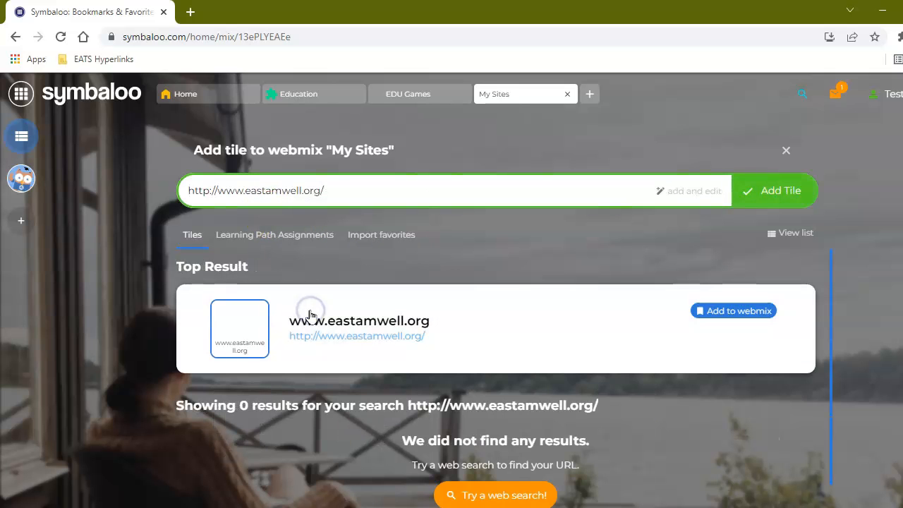
pyautogui.click(768, 191)
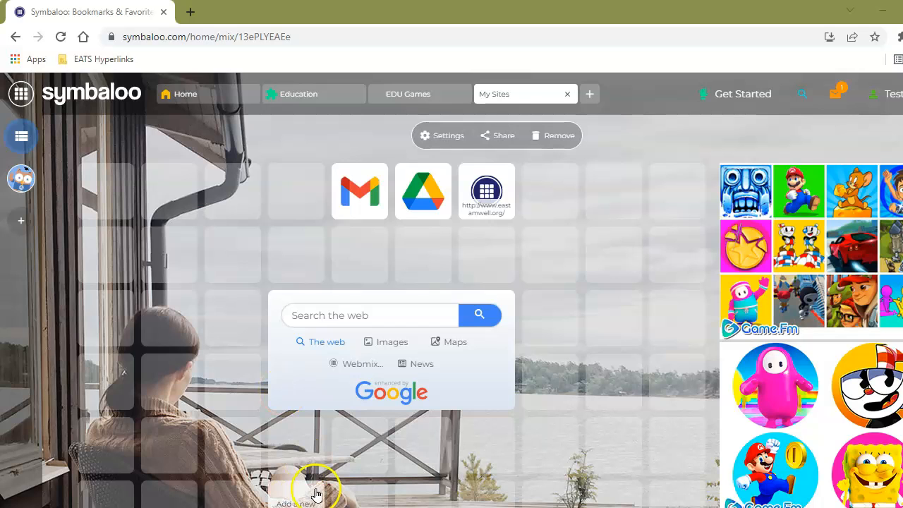
pyautogui.click(317, 455)
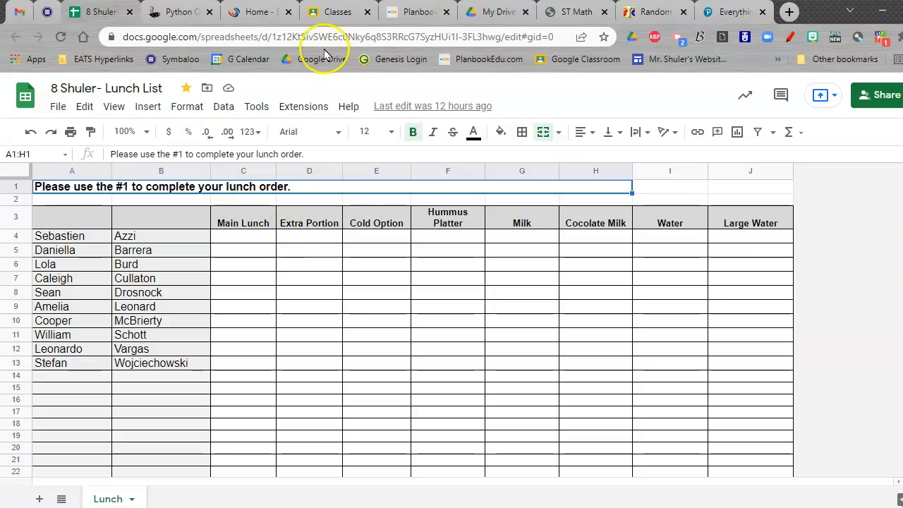
# - Copy the '8 Shuler- Lunch List' spreadsheet's web address and switch back to Symbaloo
pyautogui.click(216, 36)
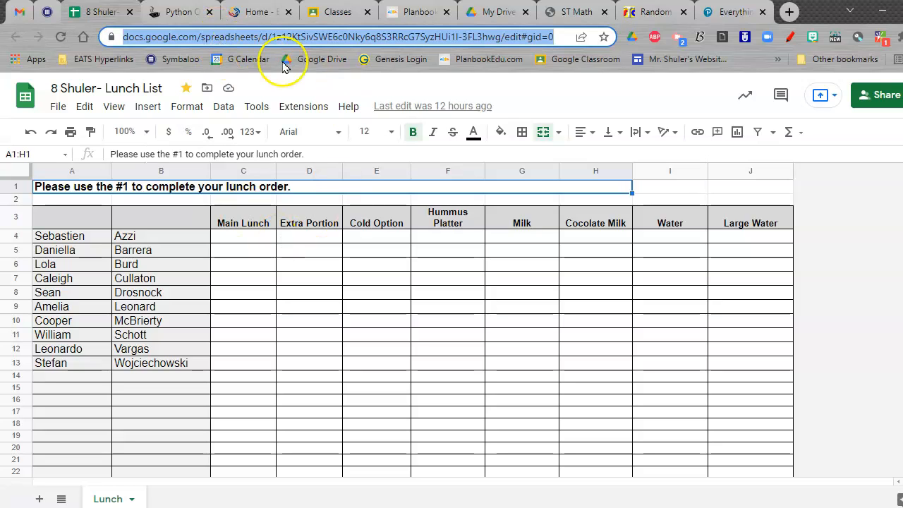
pyautogui.rightClick(232, 38)
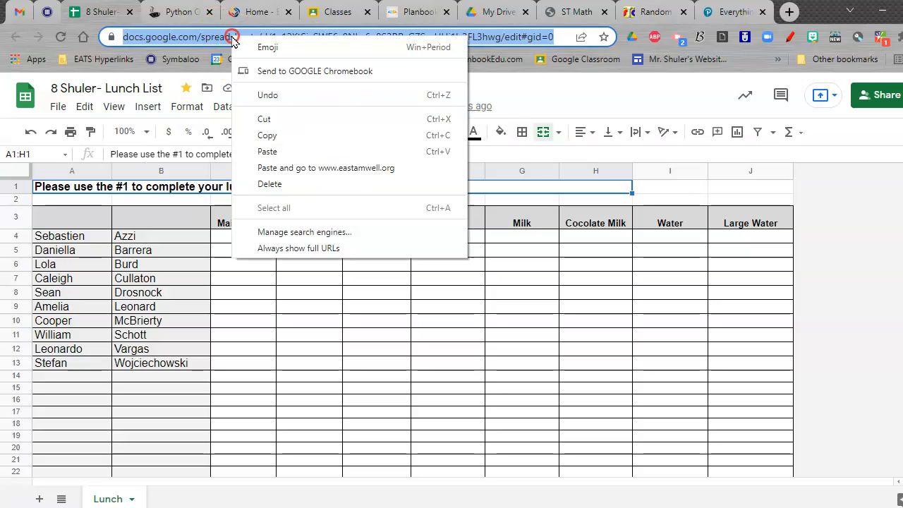
pyautogui.click(281, 135)
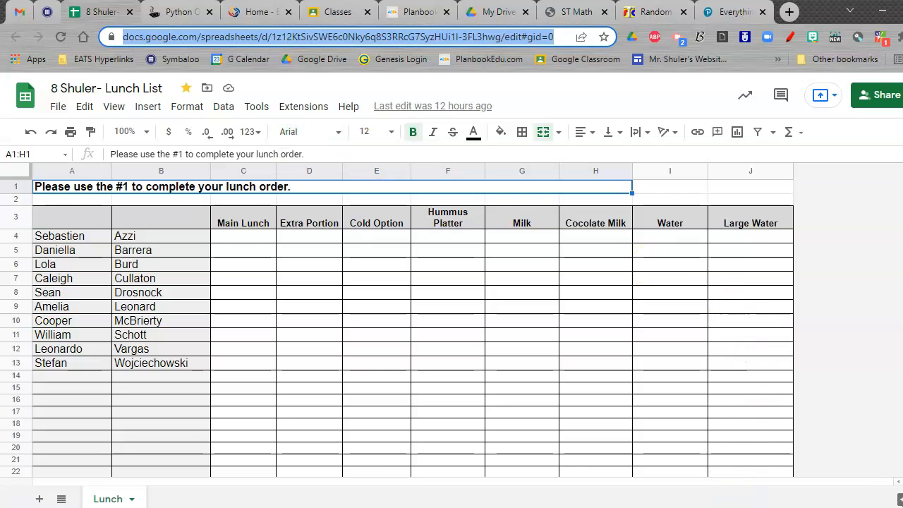
pyautogui.hotkey('alt', 'Tab')
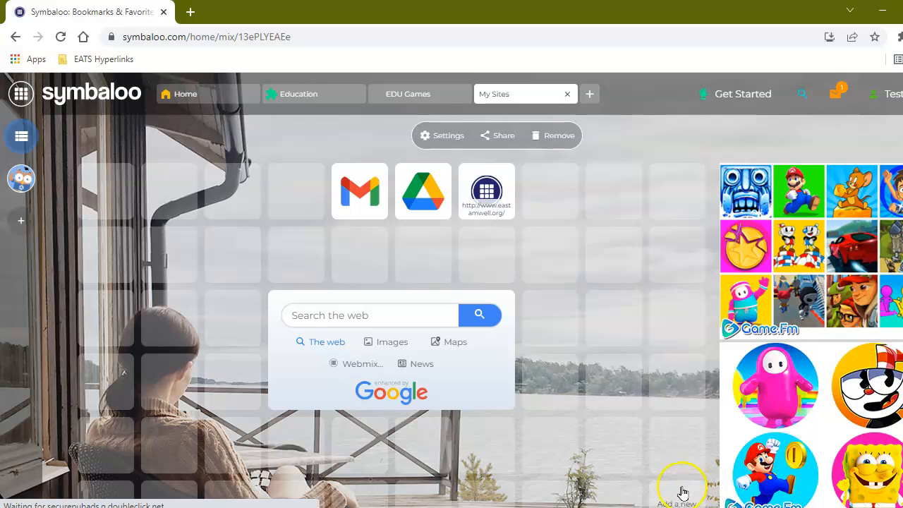
# - Add a tile with the pasted lunch list spreadsheet address and open its Edit Tile settings
pyautogui.click(545, 194)
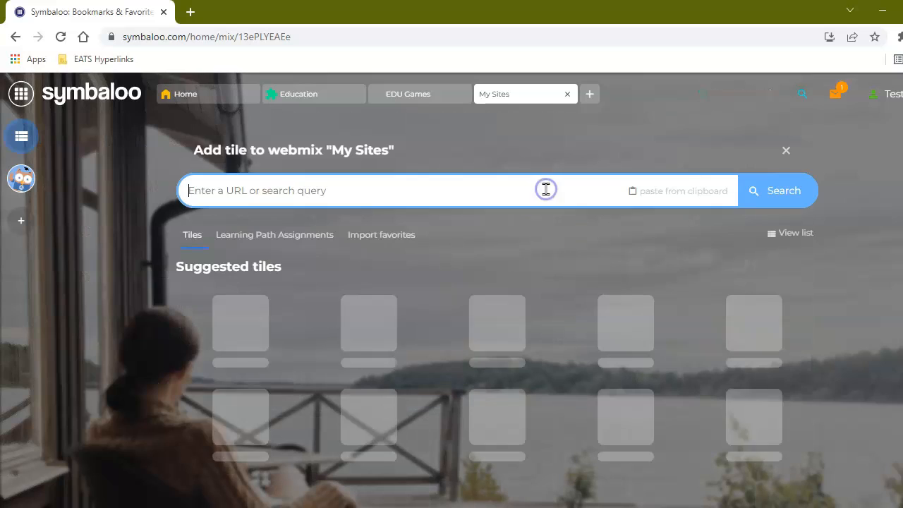
pyautogui.rightClick(214, 189)
pyautogui.click(265, 305)
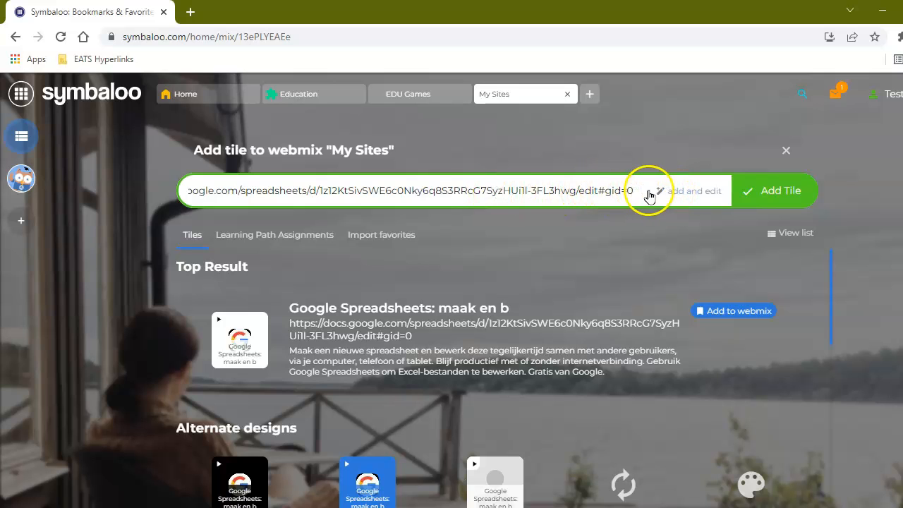
pyautogui.click(689, 192)
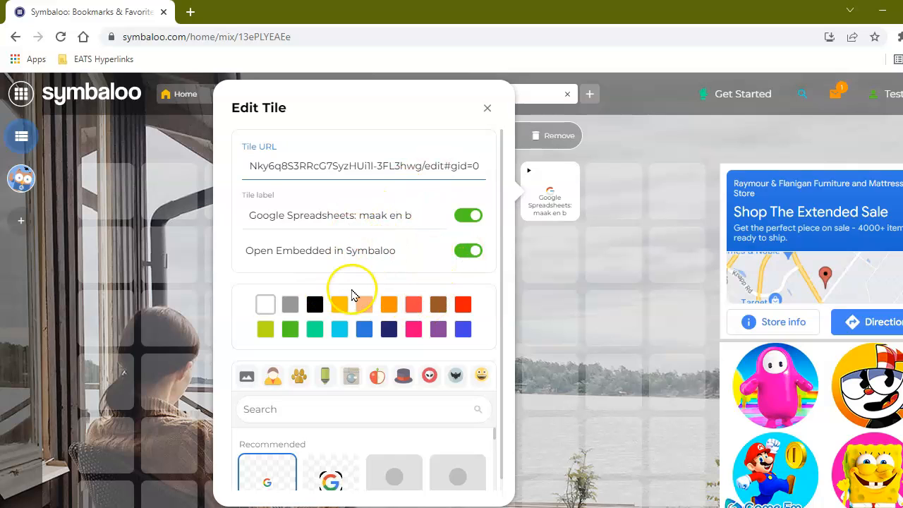
# - Fix the spreadsheet tile's URL by replacing the wrong character with 3
pyautogui.click(299, 165)
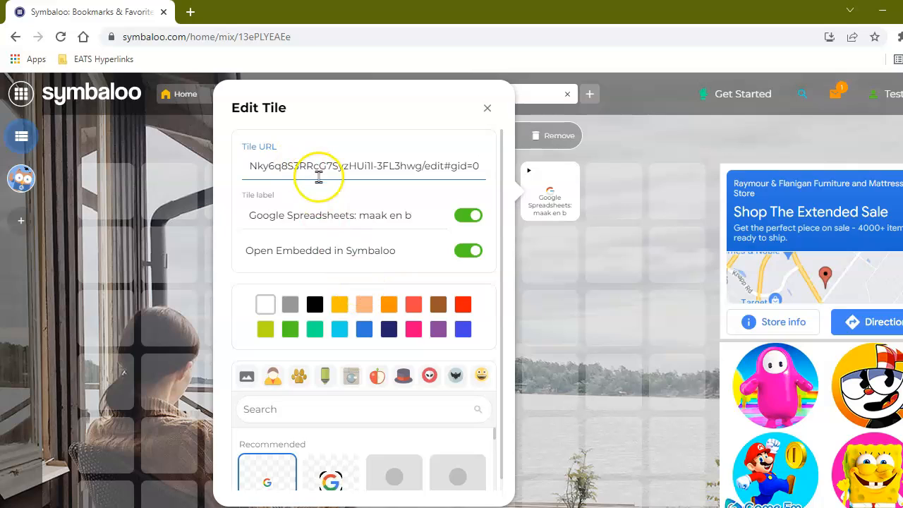
pyautogui.press('BackSpace')
pyautogui.write('3')
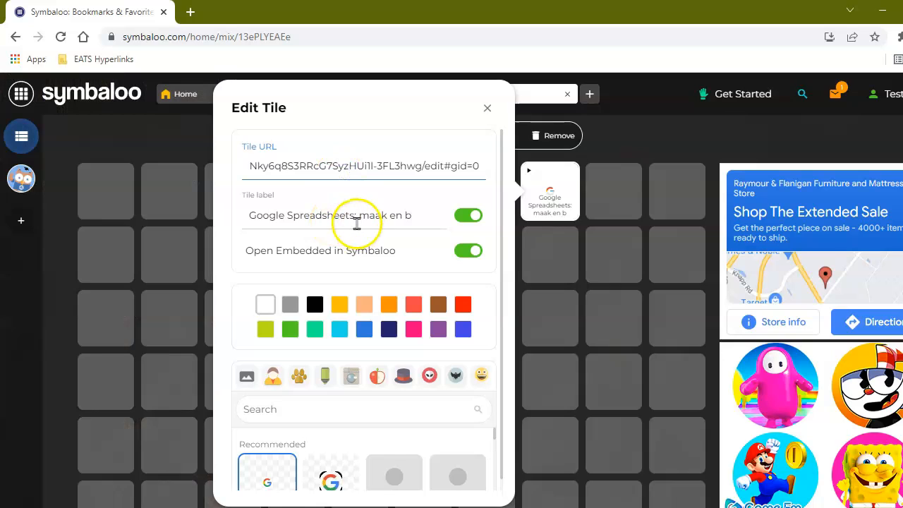
# - Rename the tile 'Lunch Count' and turn off 'Open Embedded in Symbaloo'
pyautogui.click(357, 221)
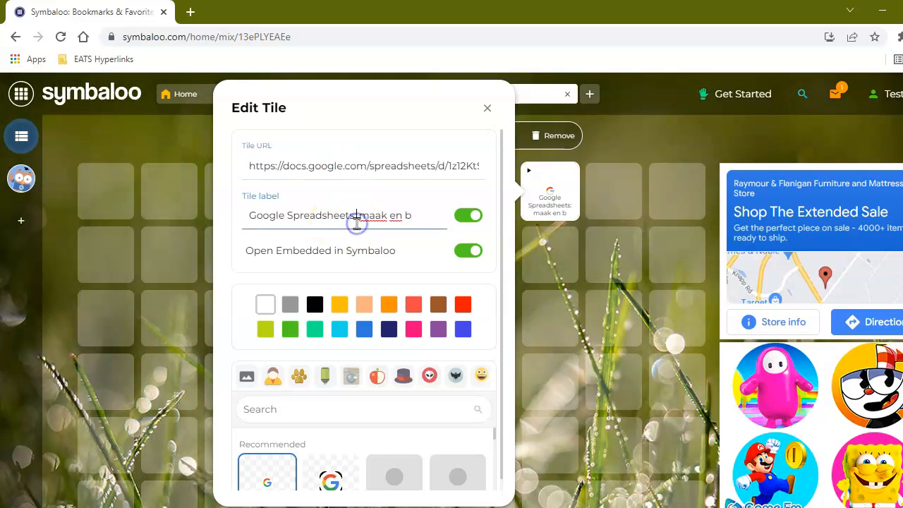
pyautogui.tripleClick(357, 222)
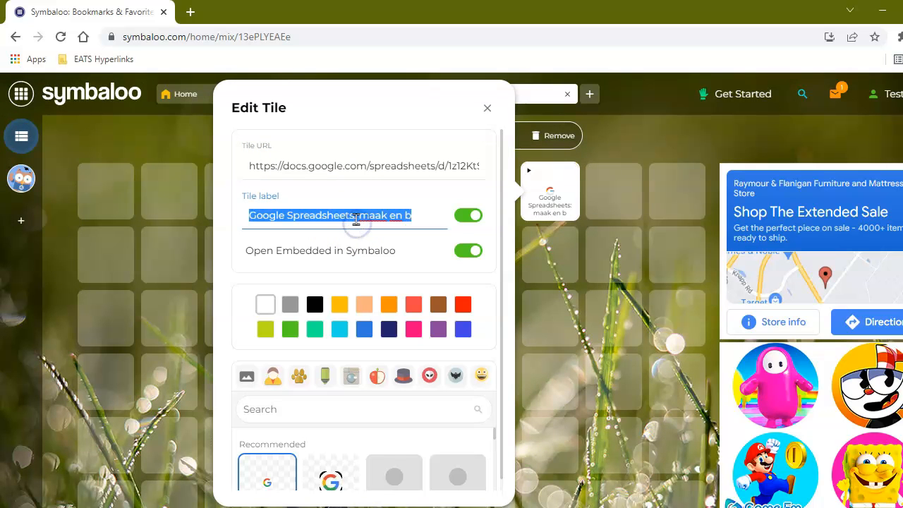
pyautogui.write('Lunch Count')
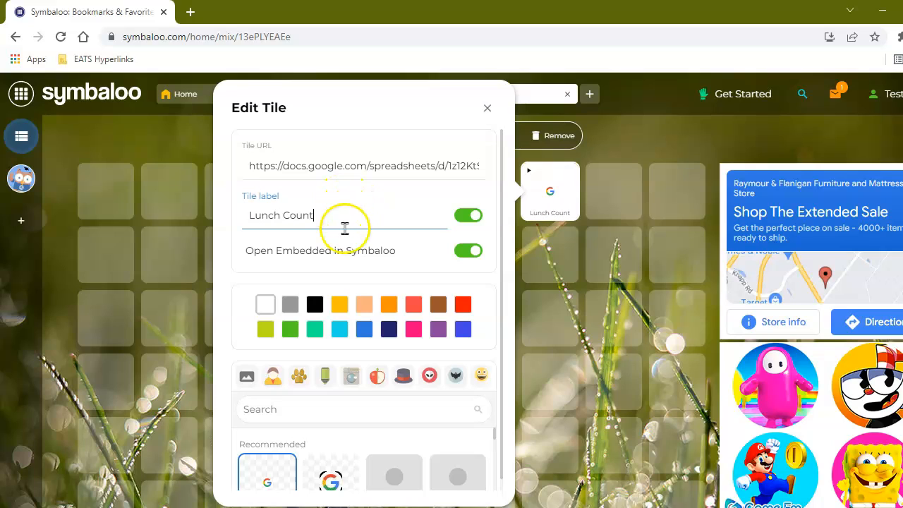
pyautogui.click(301, 169)
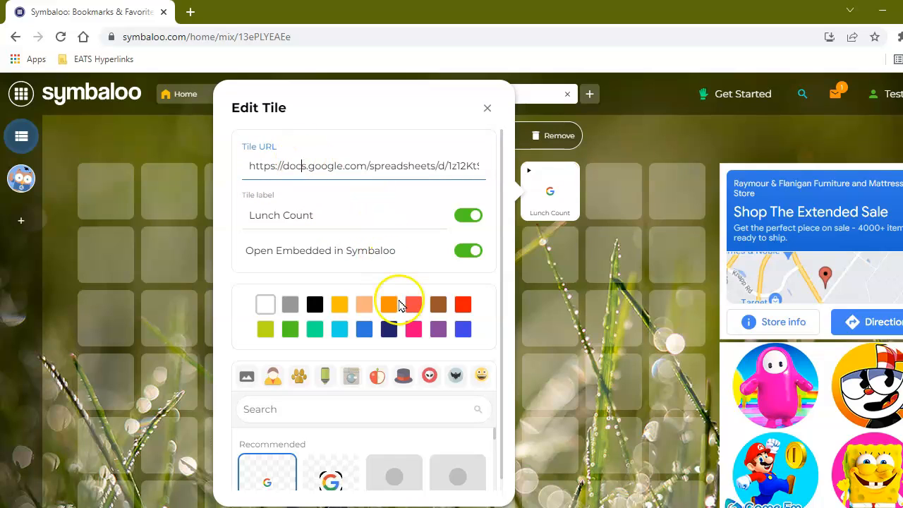
pyautogui.click(404, 264)
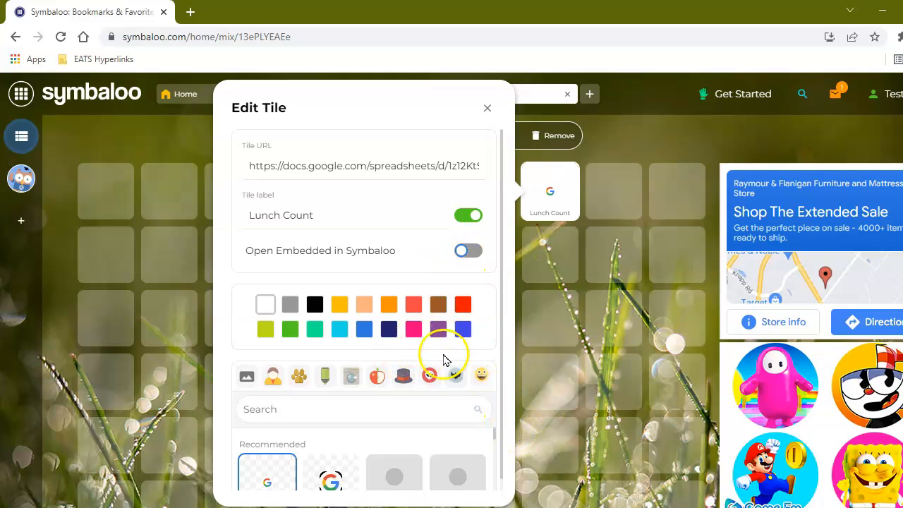
# - Color the Lunch Count tile green and browse the pages of icon choices
pyautogui.click(290, 330)
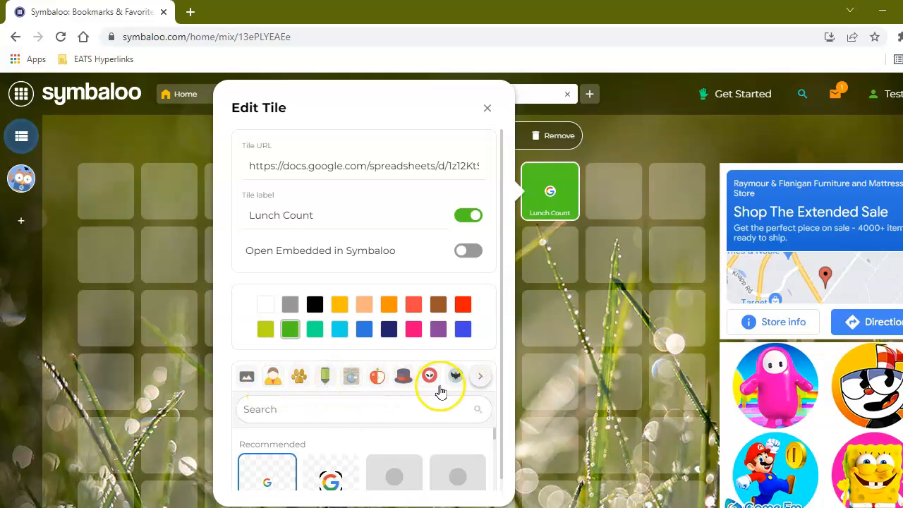
pyautogui.click(479, 375)
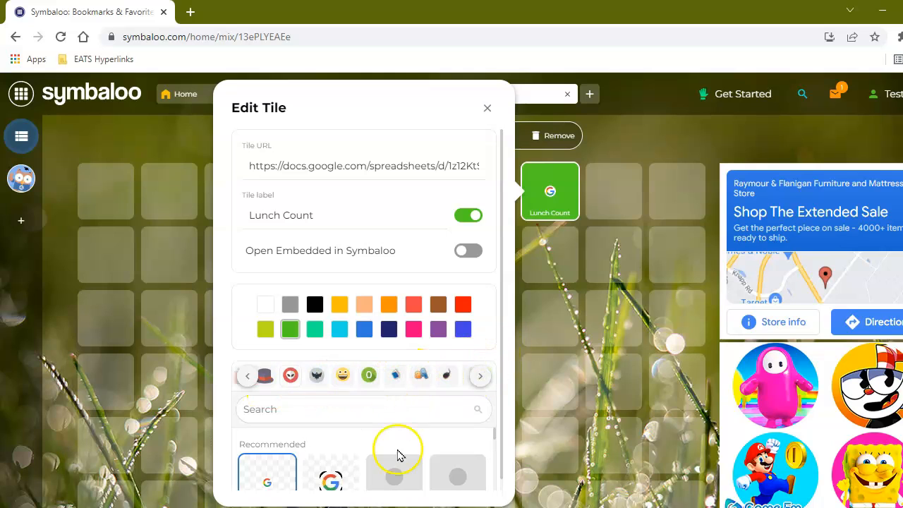
pyautogui.scroll(-1, 378, 470)
pyautogui.scroll(-1, 379, 470)
pyautogui.scroll(2, 373, 467)
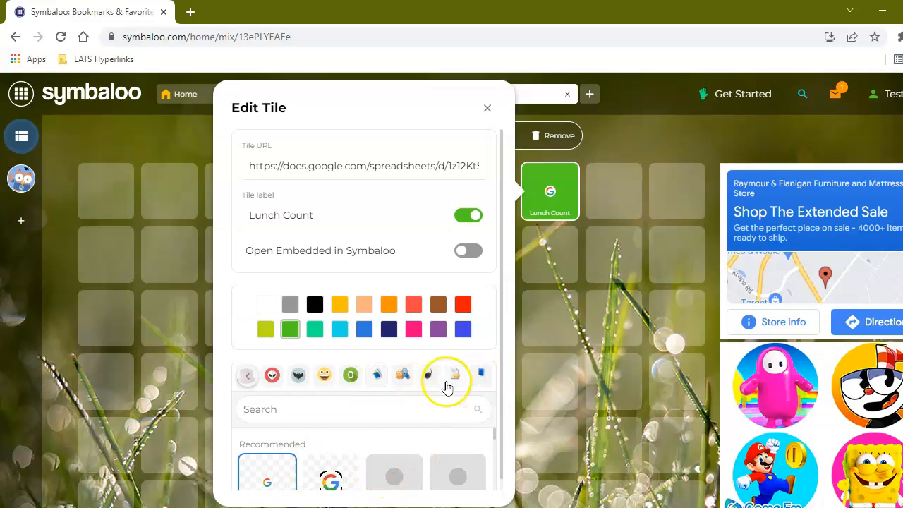
pyautogui.click(247, 375)
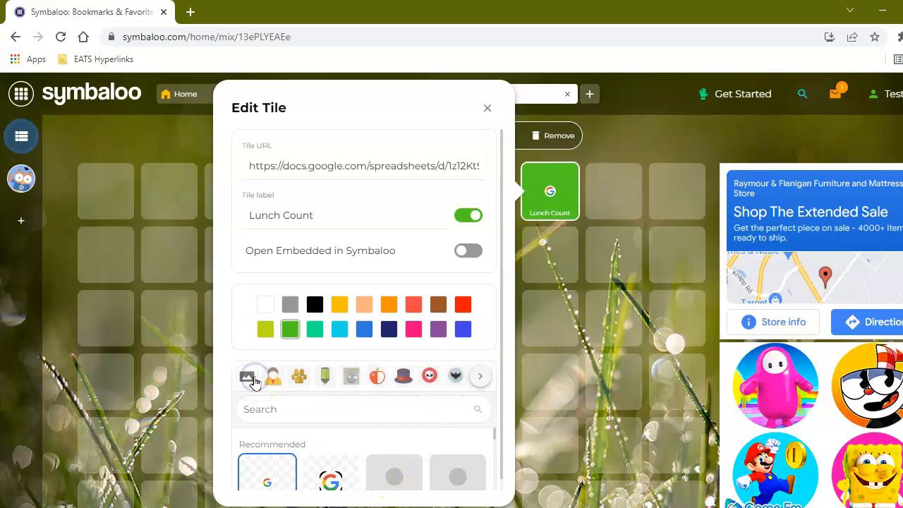
pyautogui.click(479, 379)
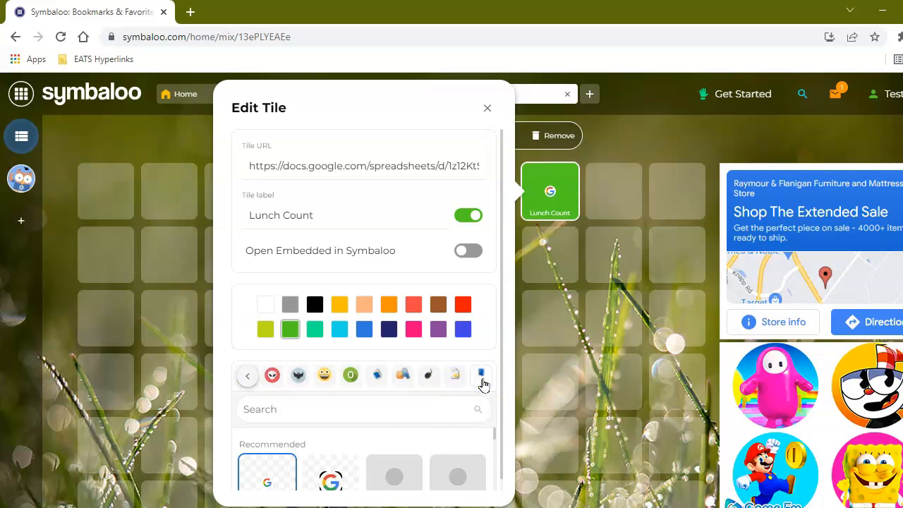
# - Search the icon library for 'food' and apply the fork-and-knife icon
pyautogui.click(355, 402)
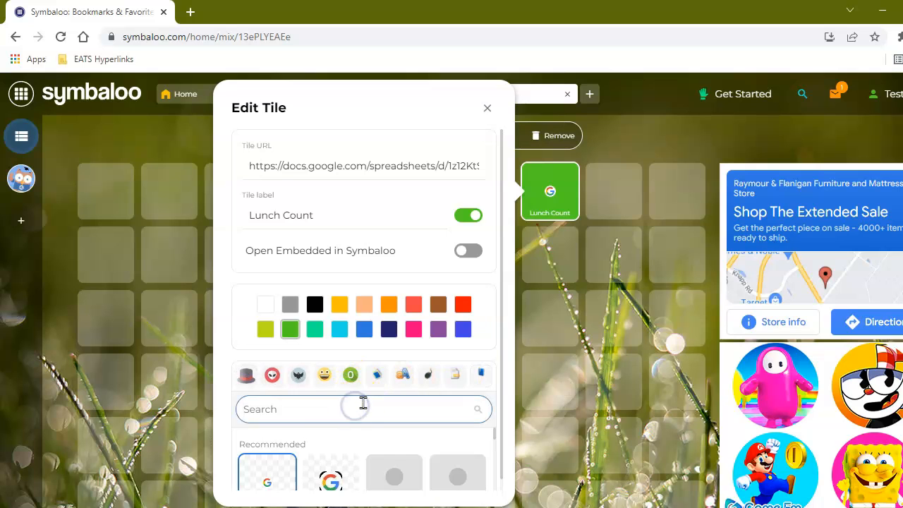
pyautogui.write('food')
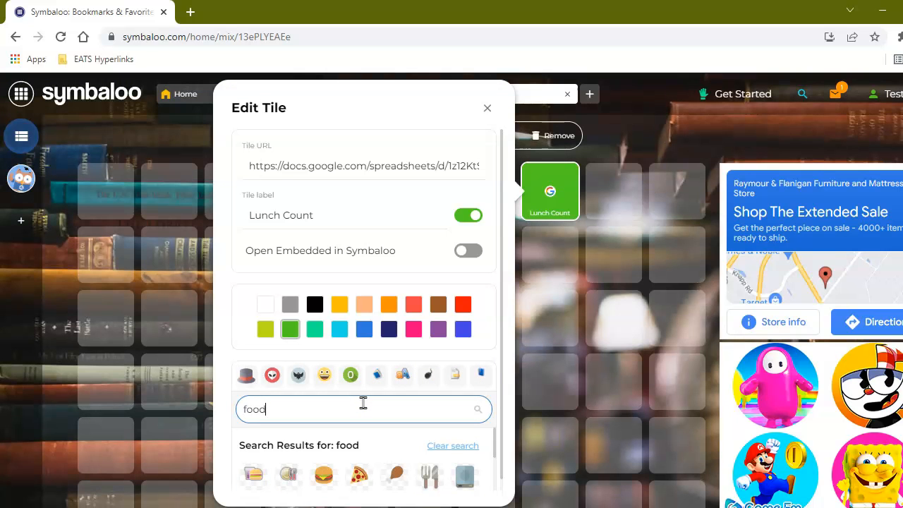
pyautogui.click(431, 478)
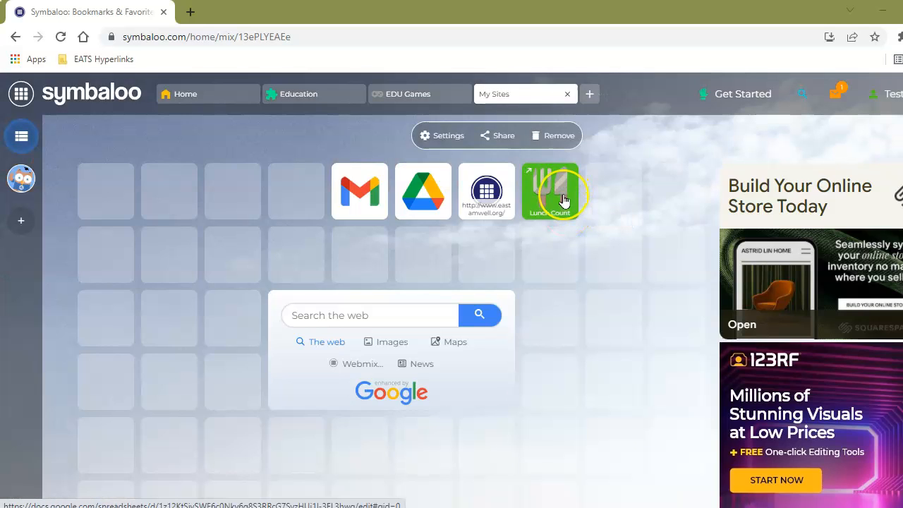
pyautogui.click(566, 197)
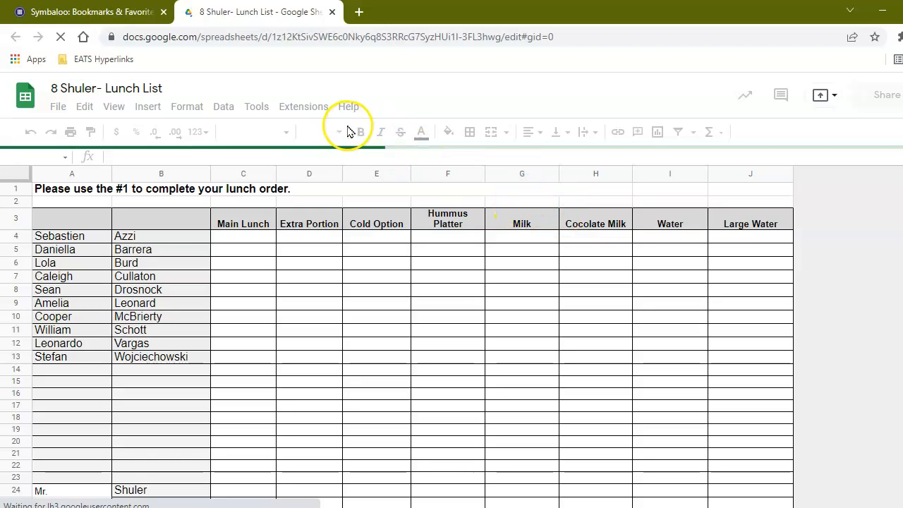
pyautogui.click(331, 12)
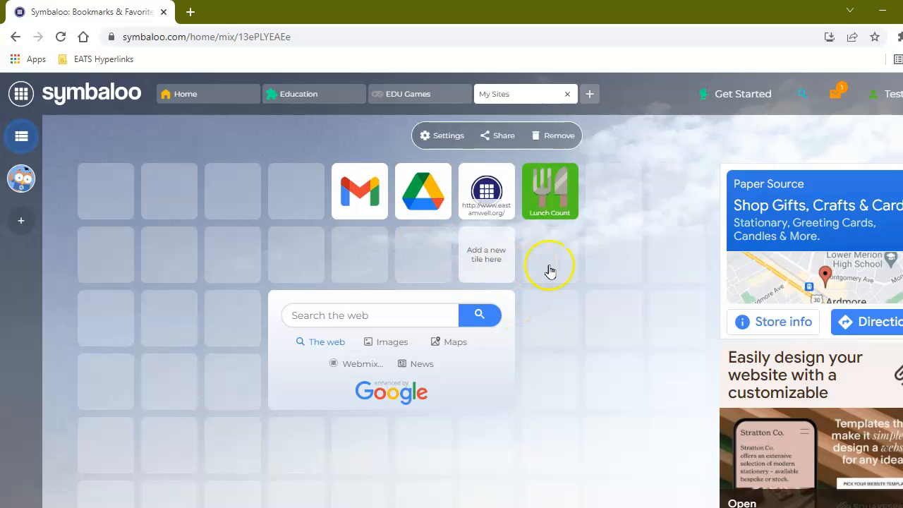
# - Edit the eastamwell.org tile and change its label to 'East Amwell'
pyautogui.rightClick(492, 190)
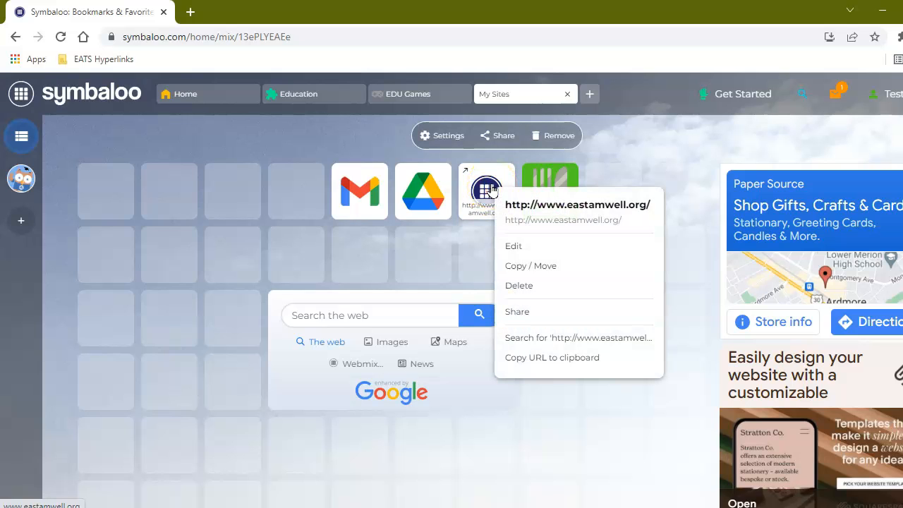
pyautogui.click(513, 246)
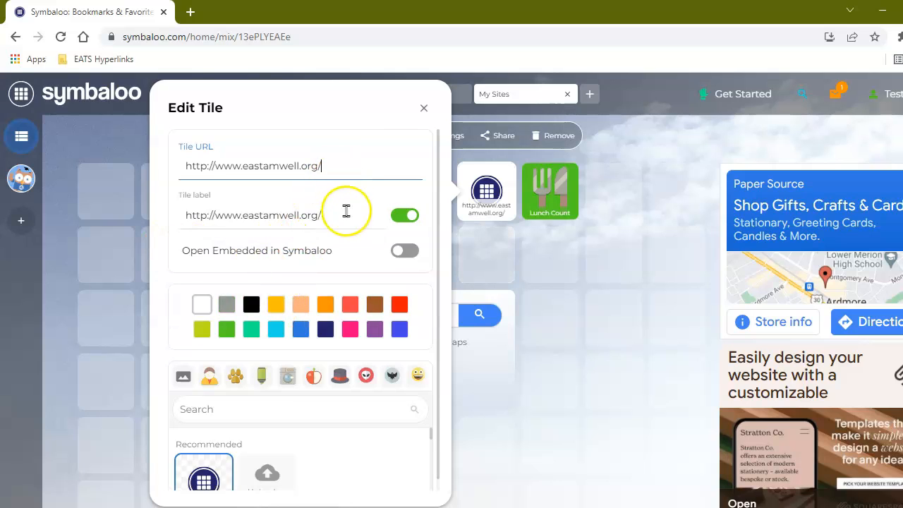
pyautogui.moveTo(347, 221); pyautogui.dragTo(199, 231)
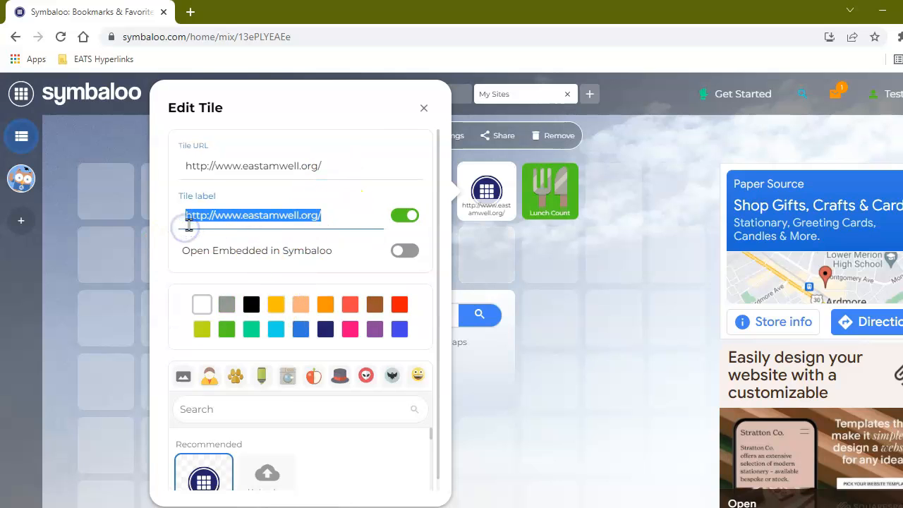
pyautogui.write('East Amwell')
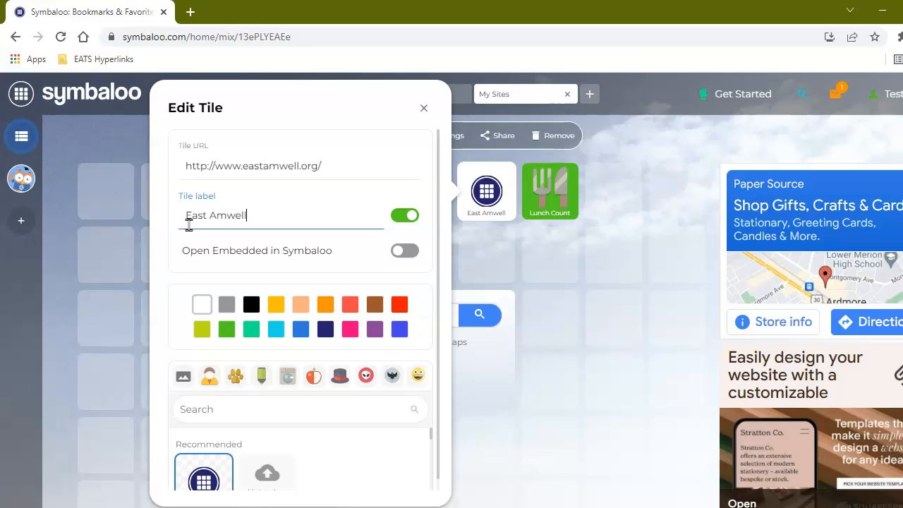
# - Give the East Amwell tile a blue background and save it
pyautogui.click(299, 327)
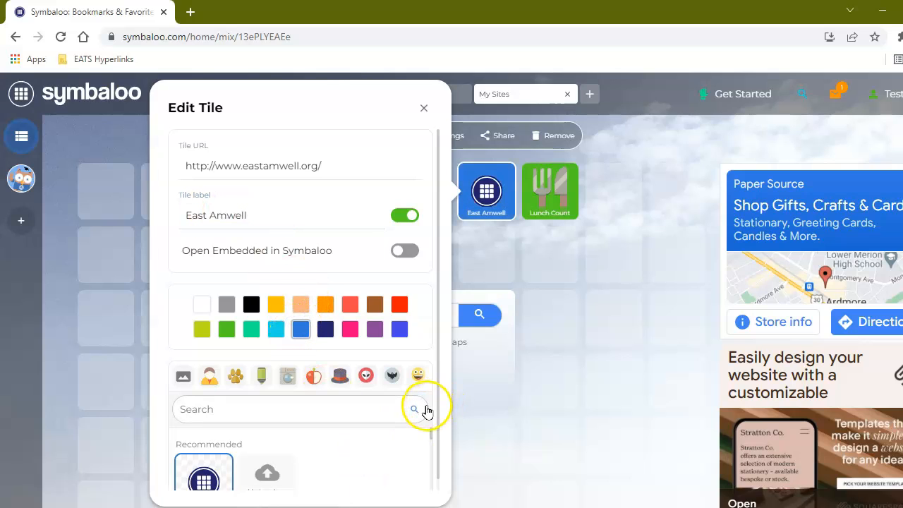
pyautogui.scroll(-1, 403, 399)
pyautogui.scroll(-1, 475, 242)
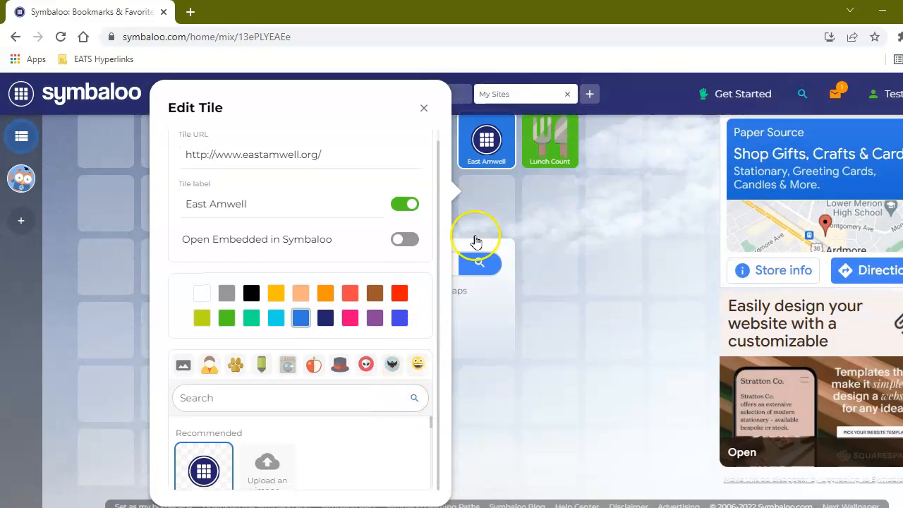
pyautogui.scroll(1, 402, 310)
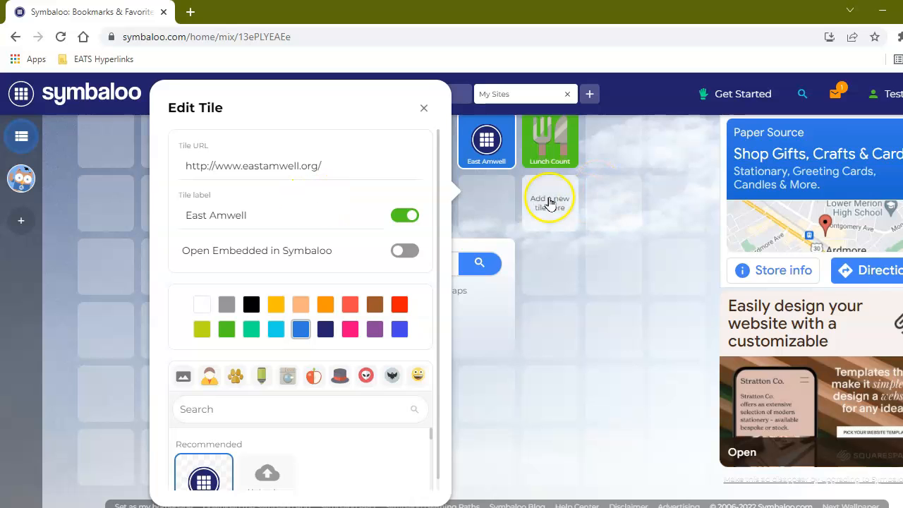
pyautogui.click(424, 108)
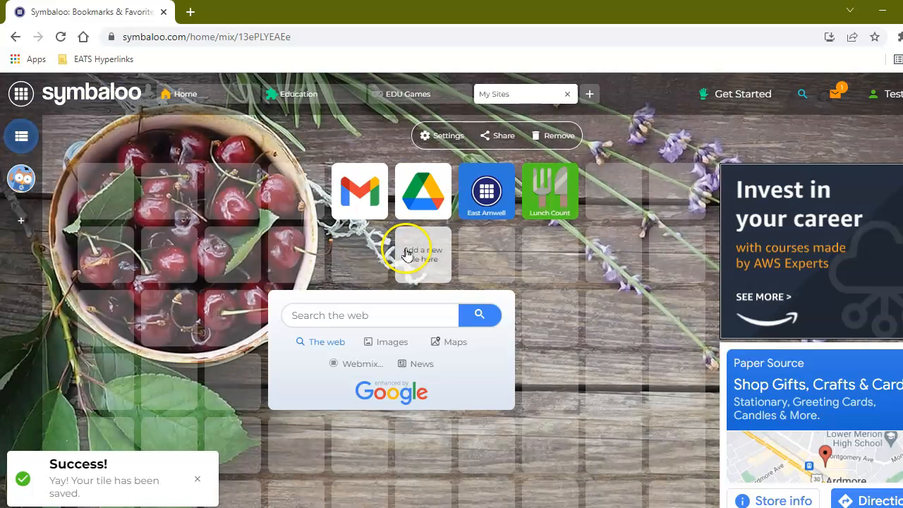
# - Delete the Gmail tile from My Sites
pyautogui.rightClick(371, 201)
pyautogui.click(393, 296)
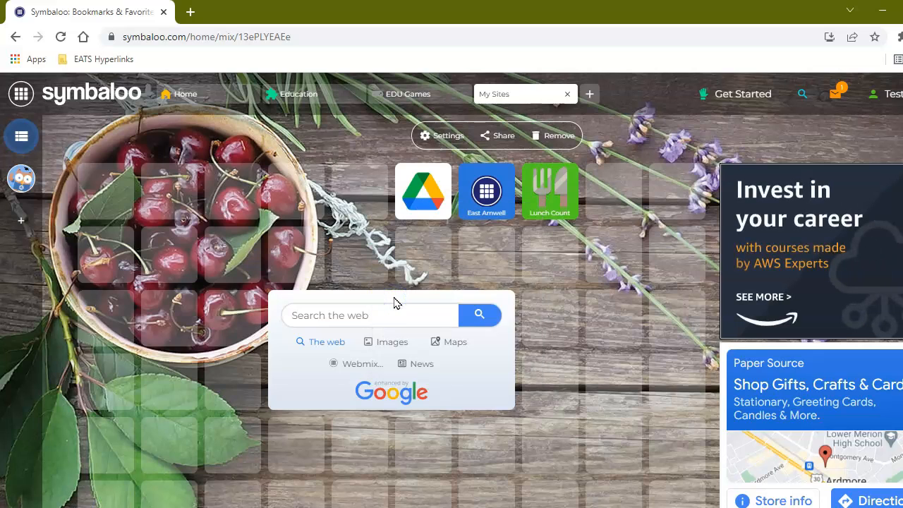
pyautogui.click(407, 276)
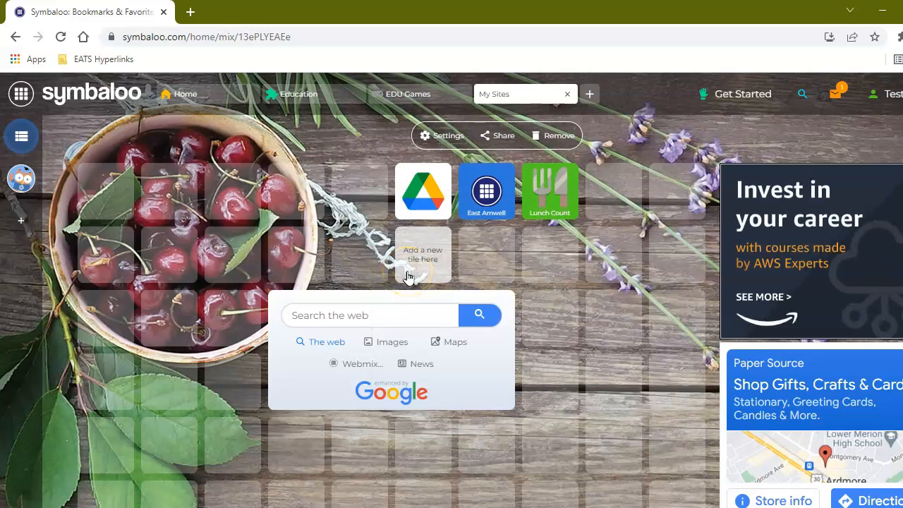
# - Move the Google Drive, East Amwell and Lunch Count tiles down one row
pyautogui.moveTo(422, 203); pyautogui.dragTo(359, 265)
pyautogui.moveTo(486, 215); pyautogui.dragTo(486, 255)
pyautogui.moveTo(540, 229); pyautogui.dragTo(544, 271)
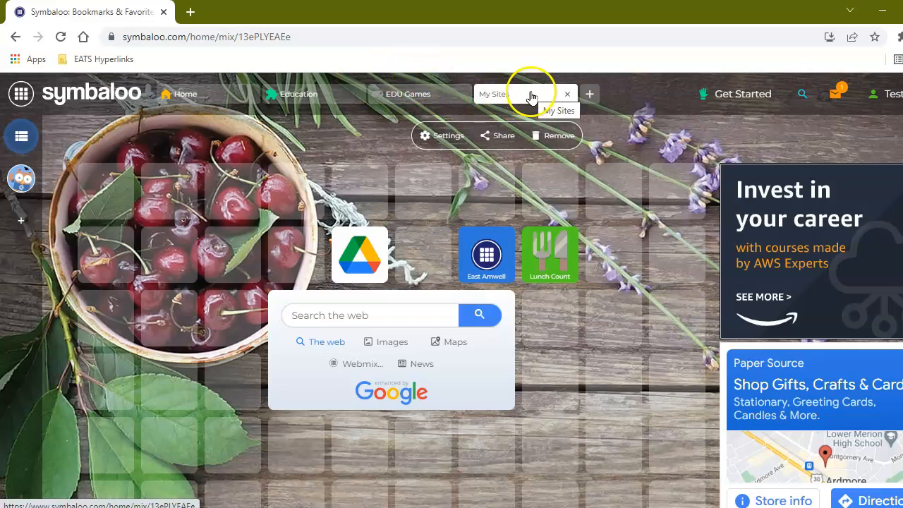
# - Close the Home, Education and EDU Games webmix tabs, leaving My Sites alone
pyautogui.click(199, 92)
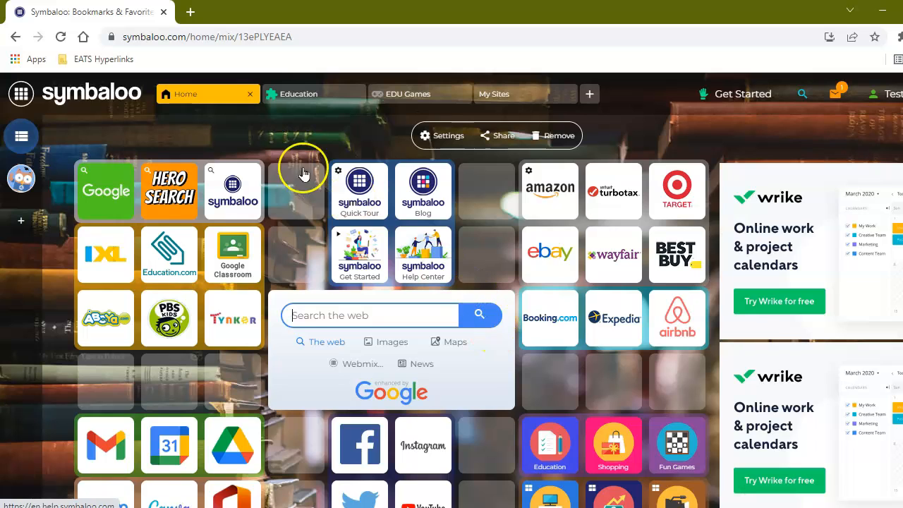
pyautogui.click(249, 93)
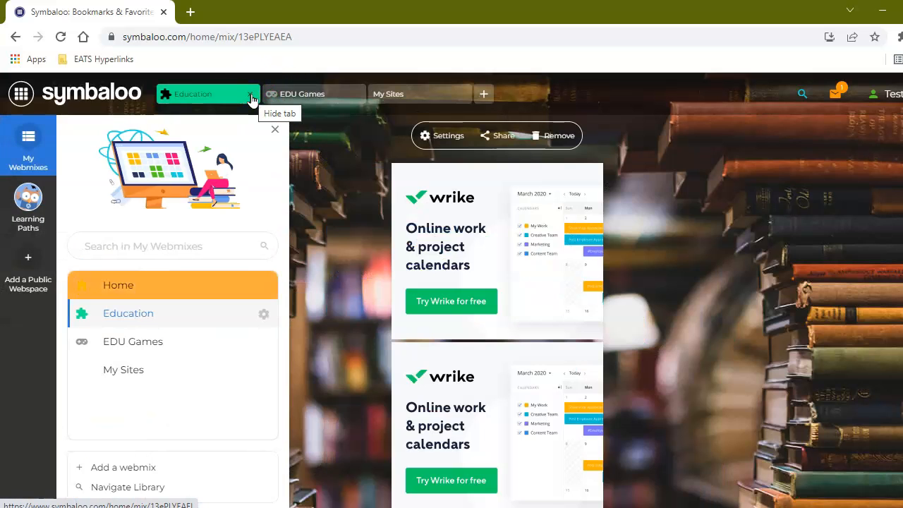
pyautogui.click(251, 98)
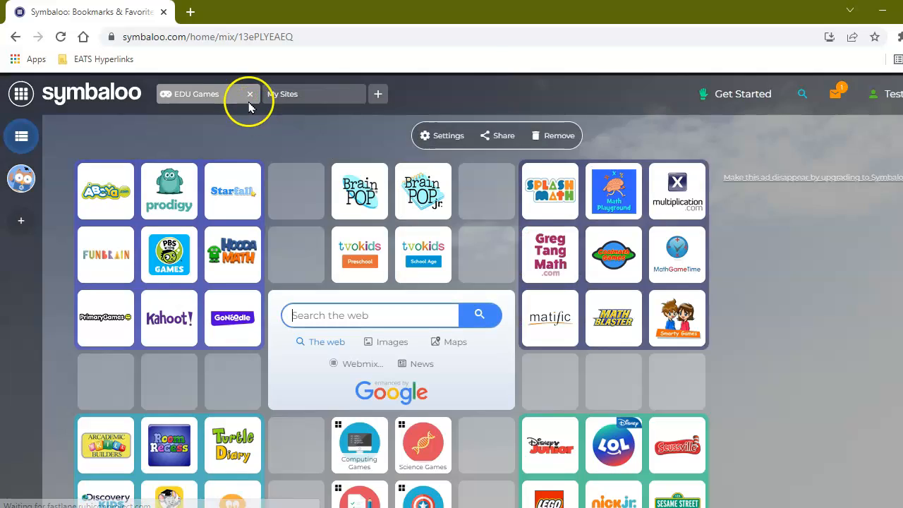
pyautogui.click(249, 95)
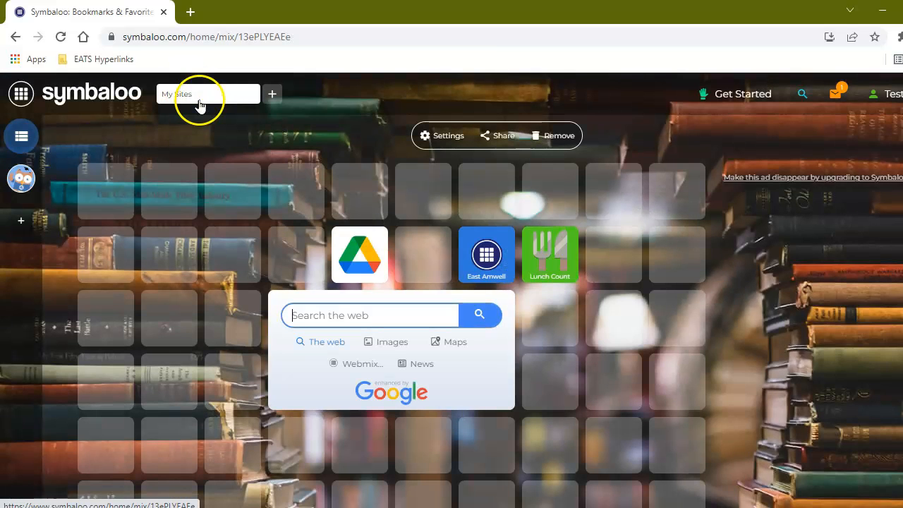